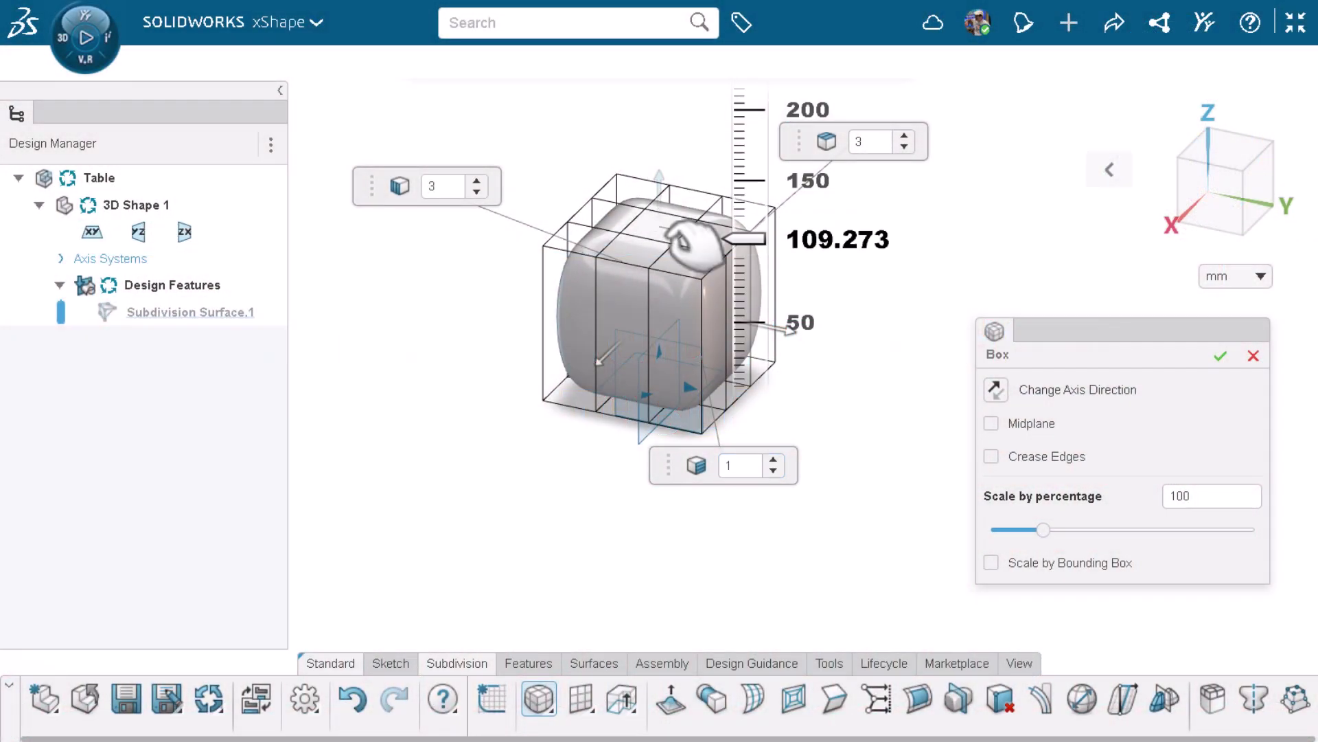
Step: Flatten the preview box by lowering its height and stretching its length
left_click_drag(680, 270, 683, 377)
left_click_drag(778, 412, 850, 443)
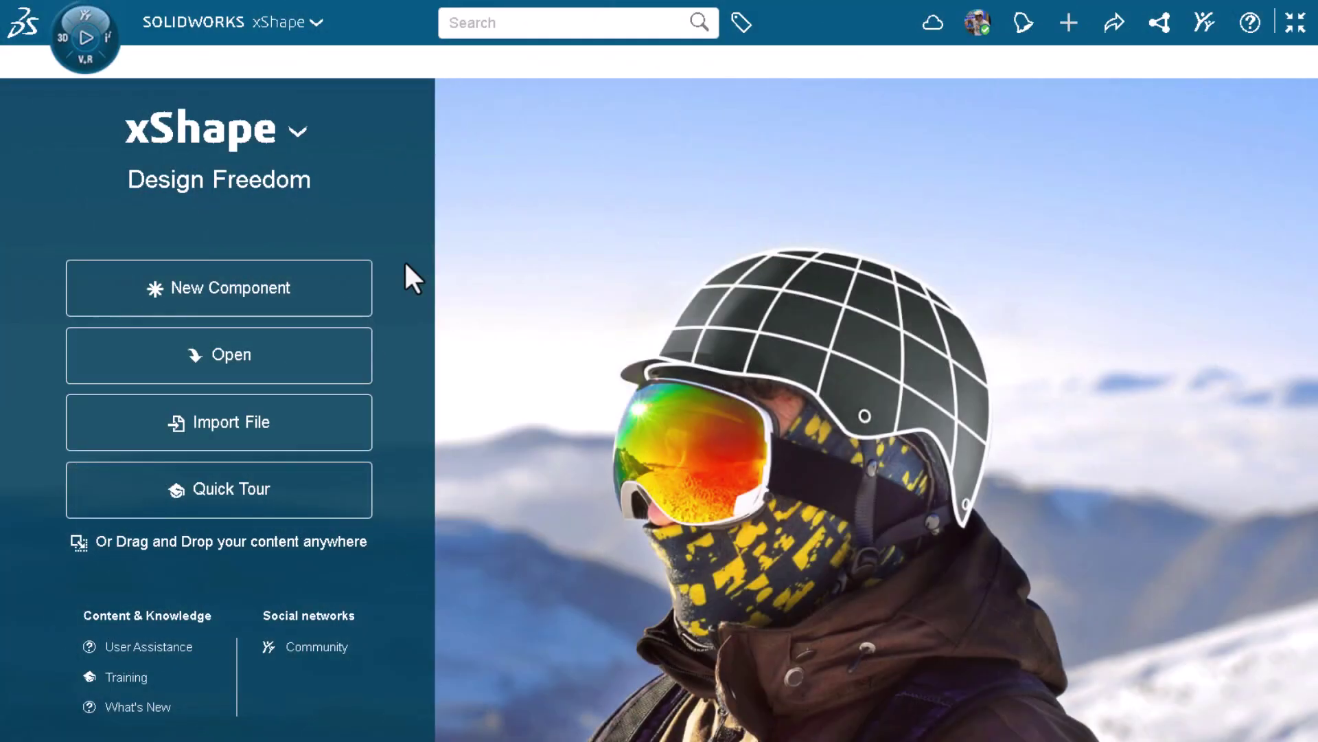
Step: Create a component named Table, bookmarked under Favorites > Beginners Guide to xShape
left_click(340, 297)
type("T")
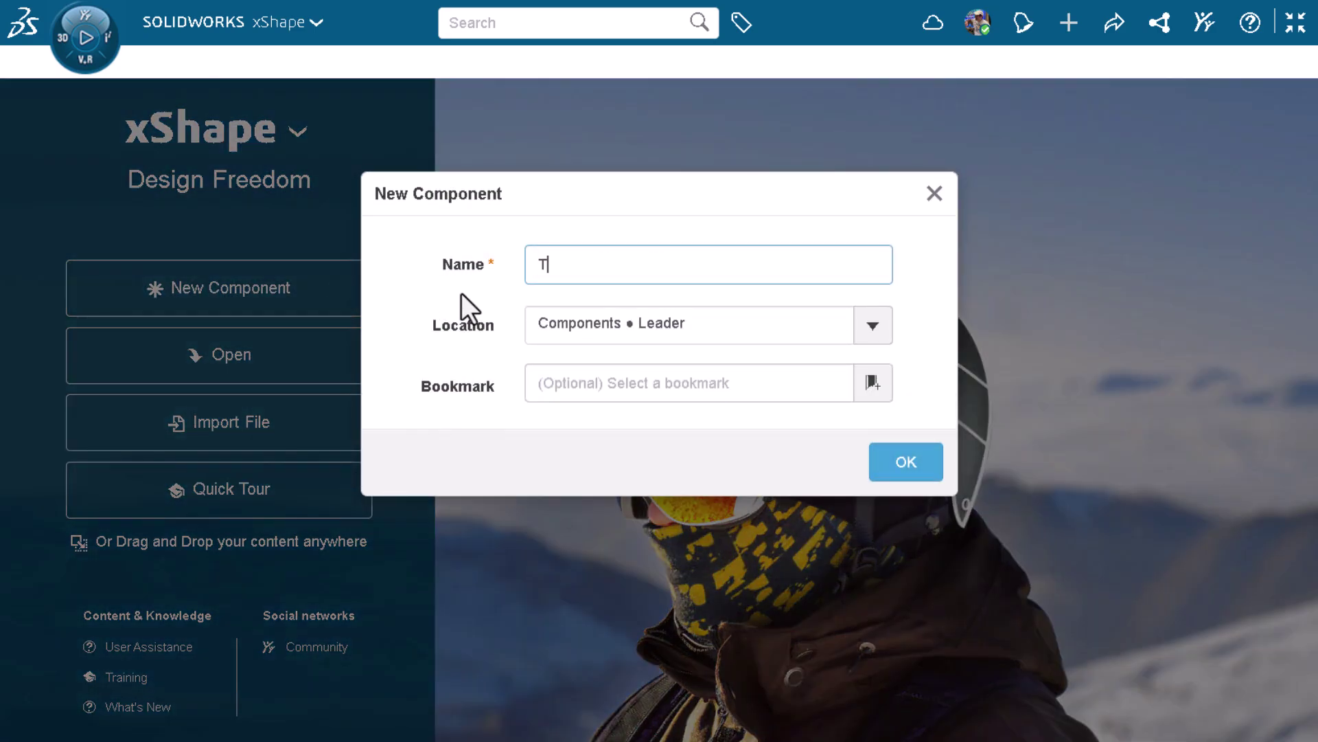
type("able")
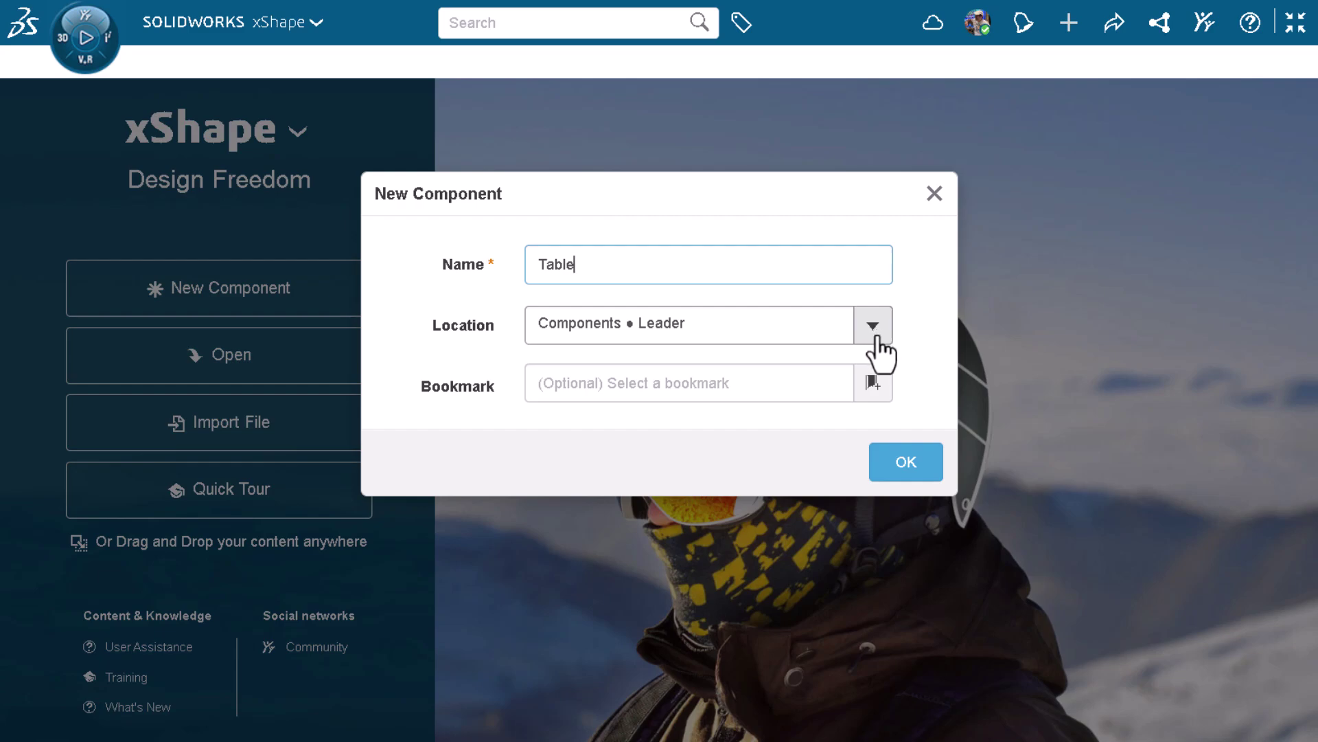
left_click(873, 383)
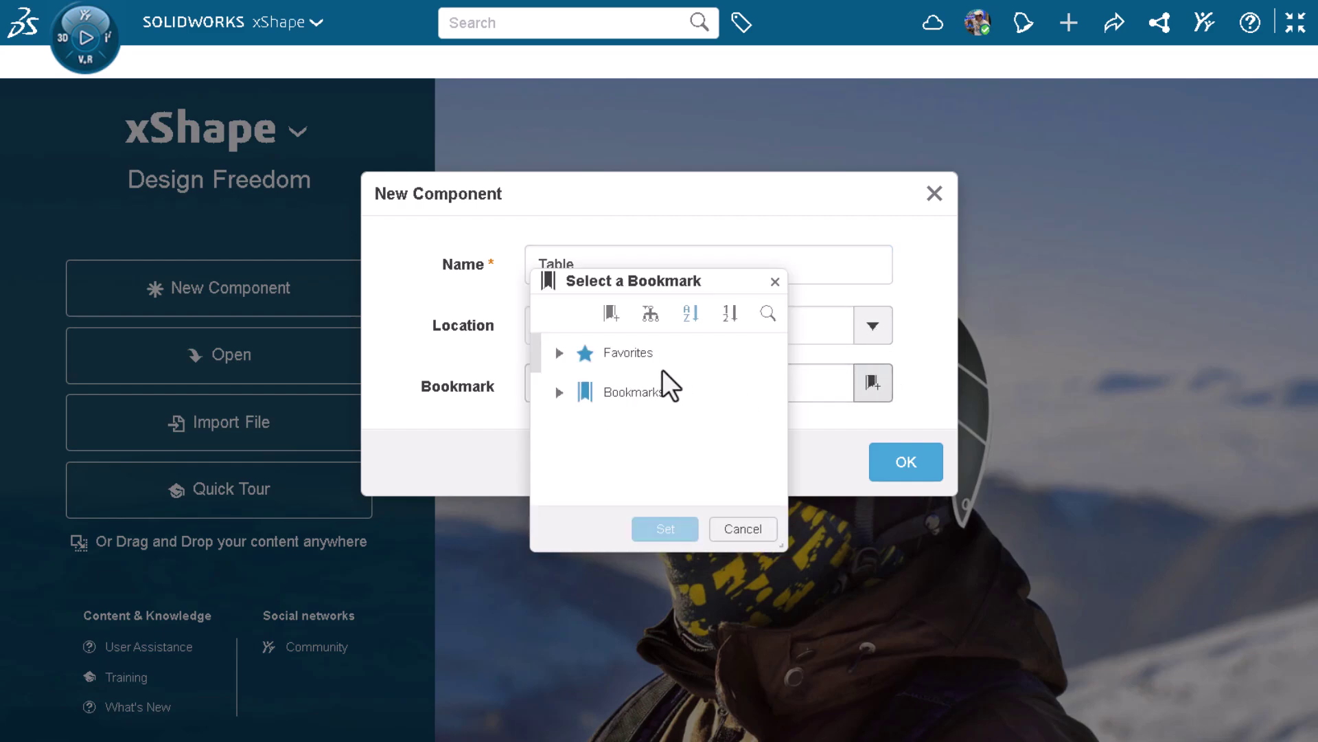
left_click(561, 353)
left_click(627, 392)
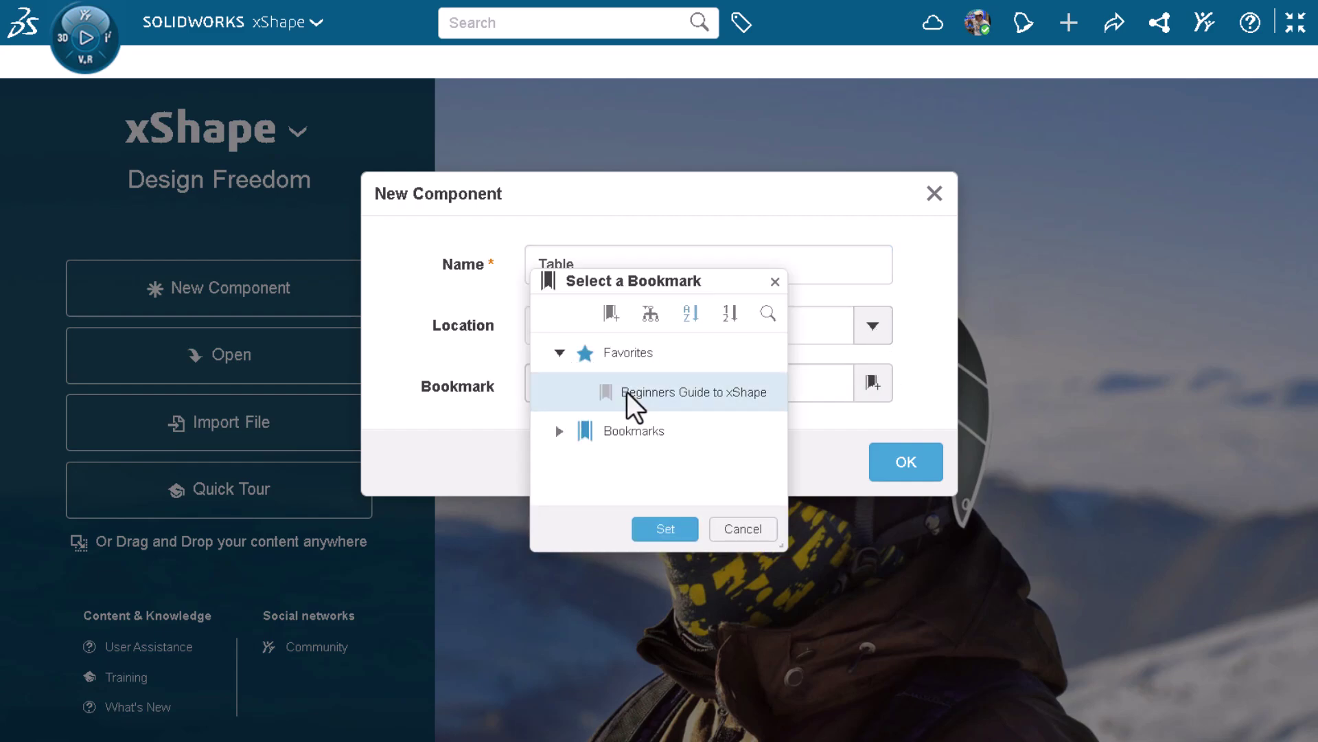
left_click(666, 527)
left_click(902, 466)
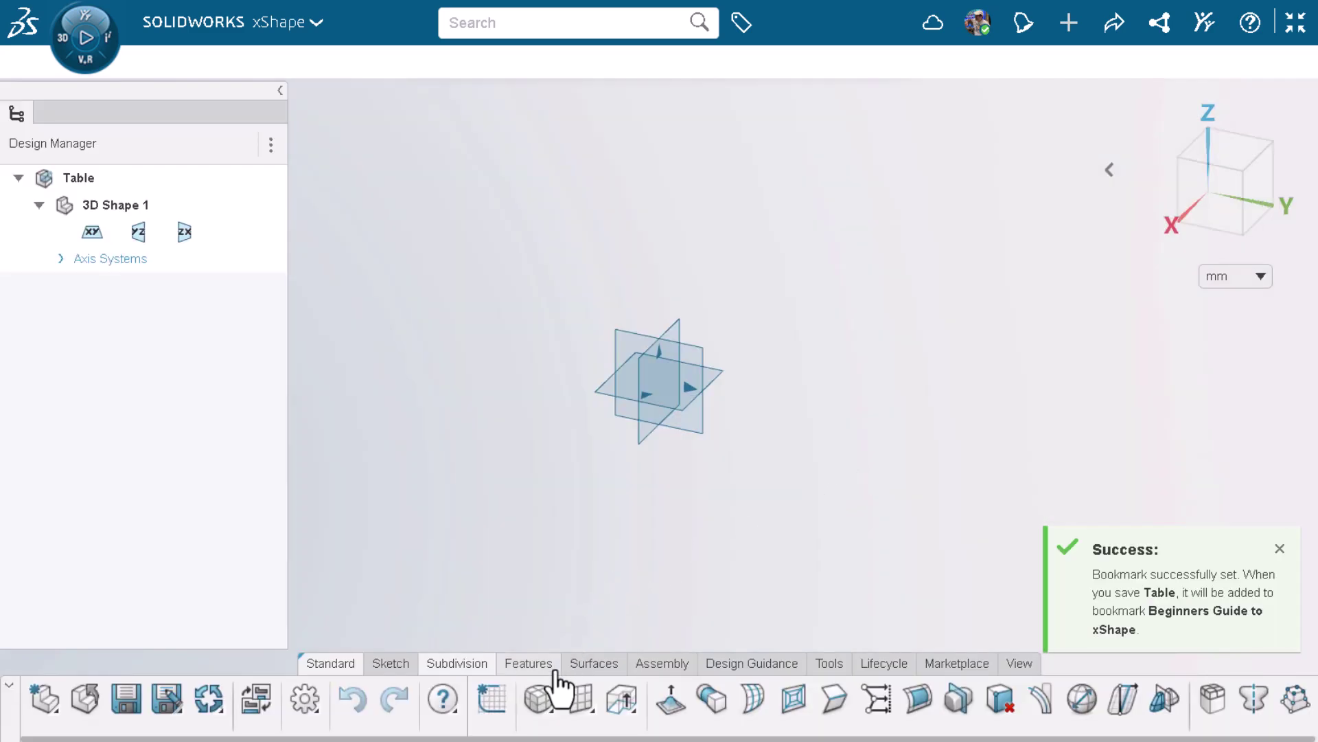
Step: Insert a Box primitive at the origin
left_click(546, 709)
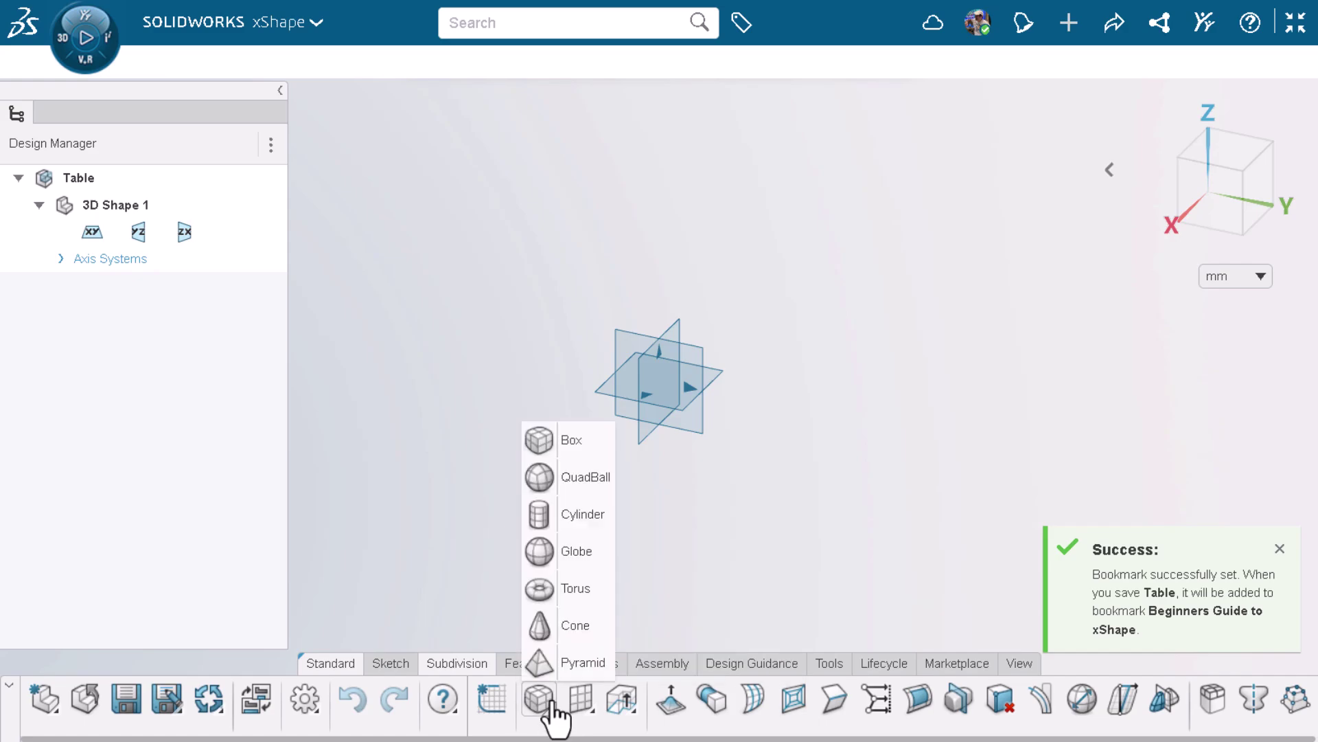
left_click(572, 445)
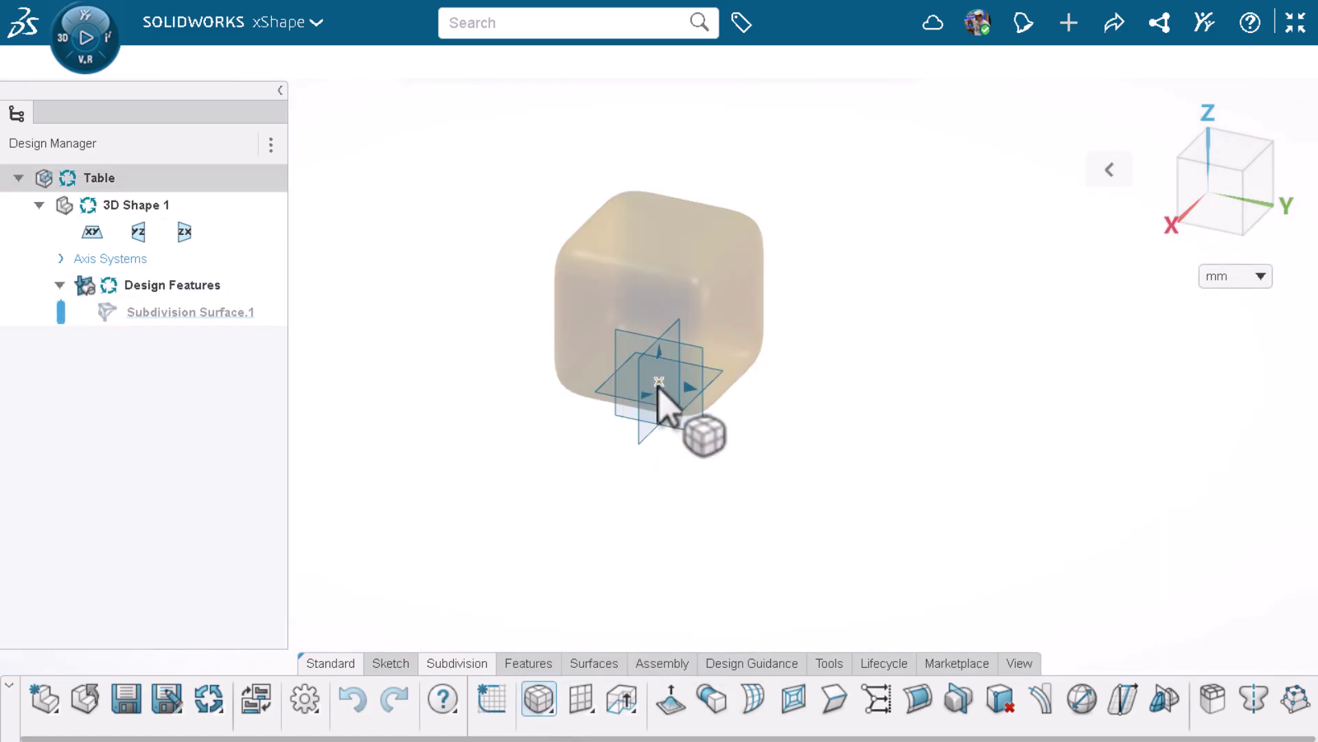
left_click(662, 406)
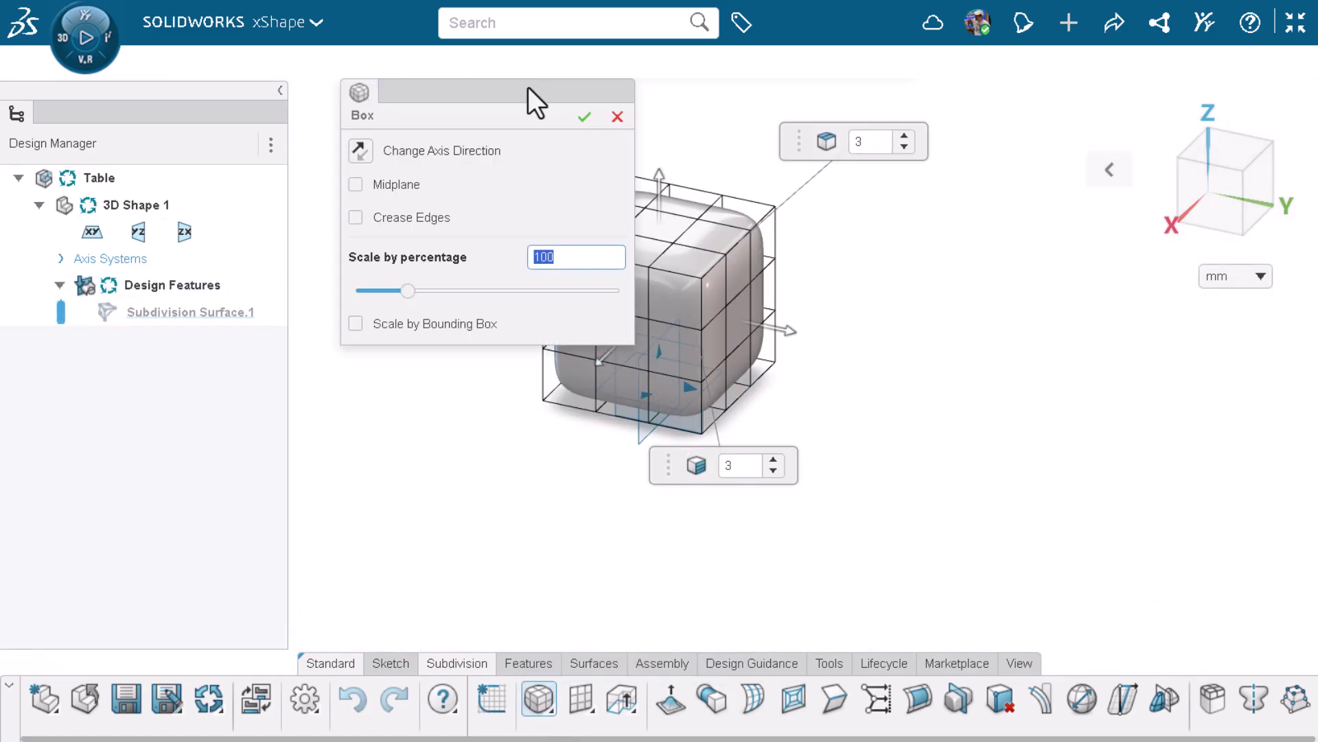
left_click_drag(552, 109, 1172, 337)
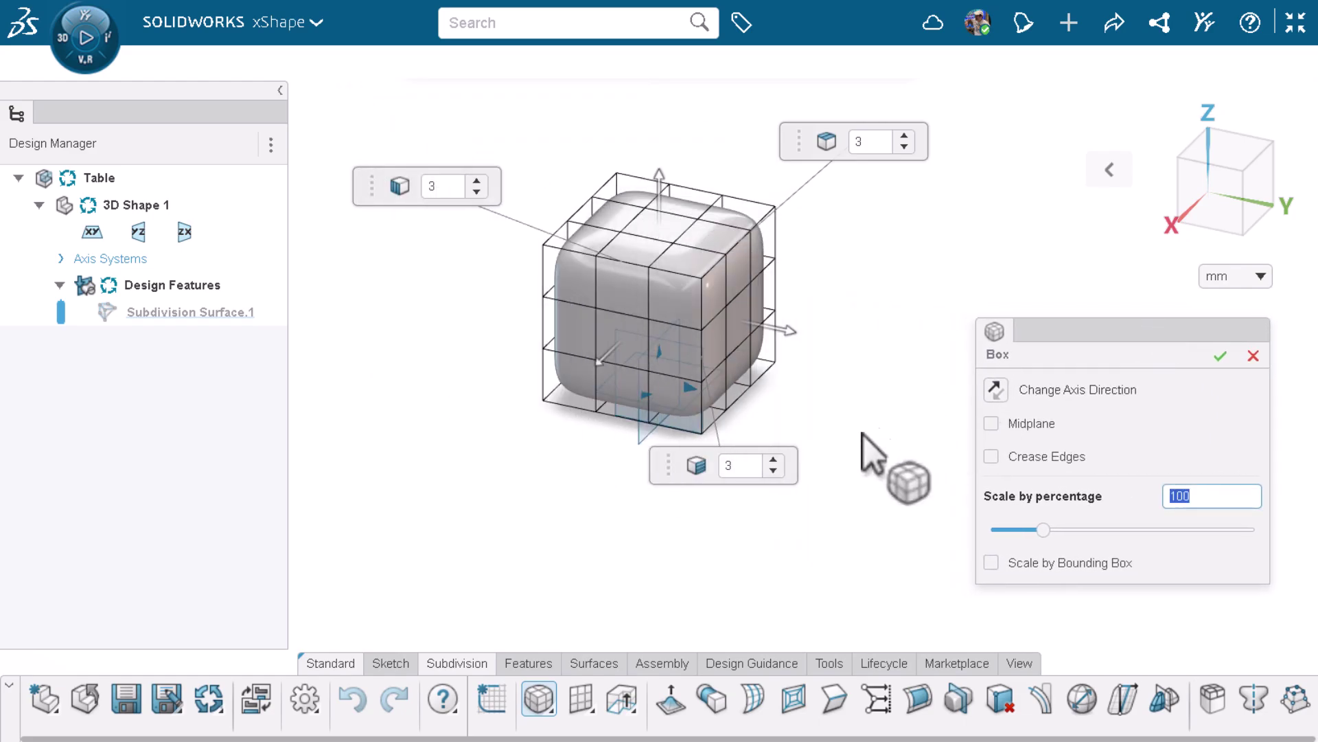
Step: Reduce the box to one height division, flatten and widen it, and centre it with Midplane
left_click(773, 471)
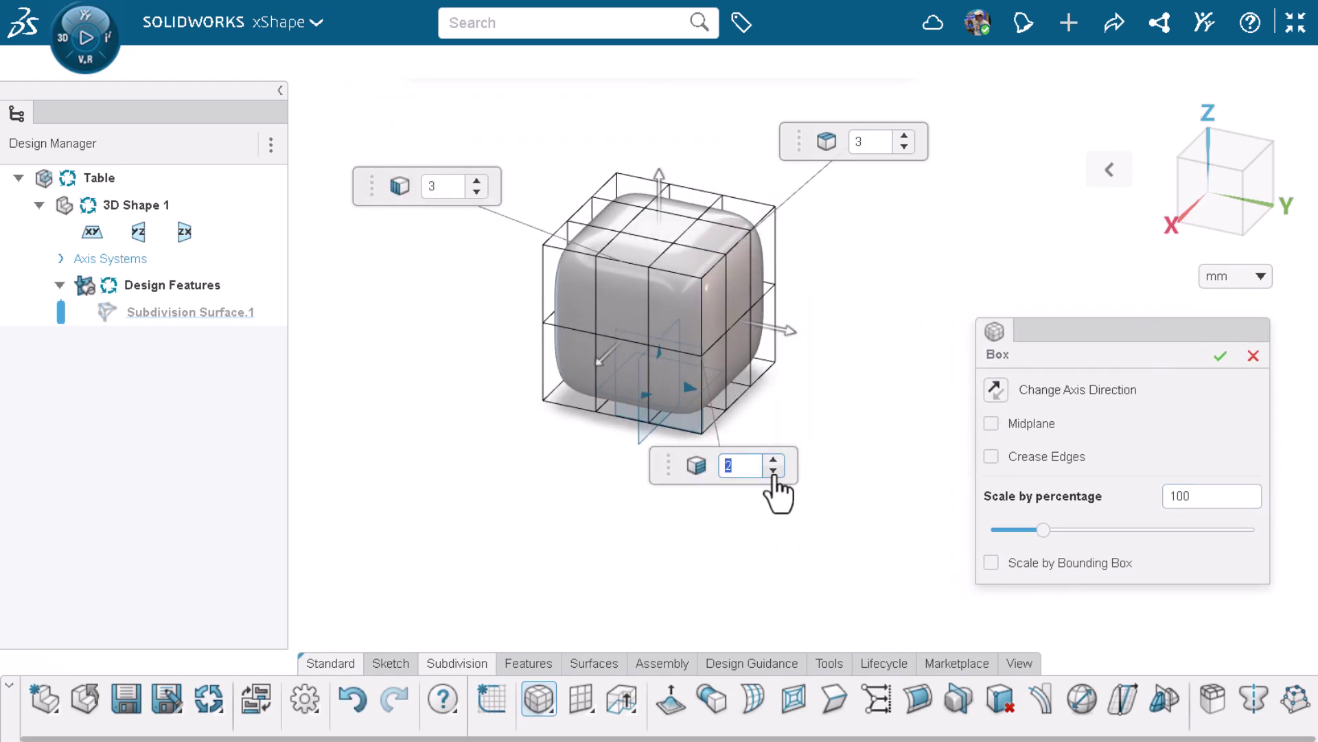
left_click(774, 470)
mouse_move(662, 219)
left_mouse_down()
mouse_move(688, 375)
mouse_move(671, 377)
left_mouse_up()
left_click_drag(780, 412, 862, 456)
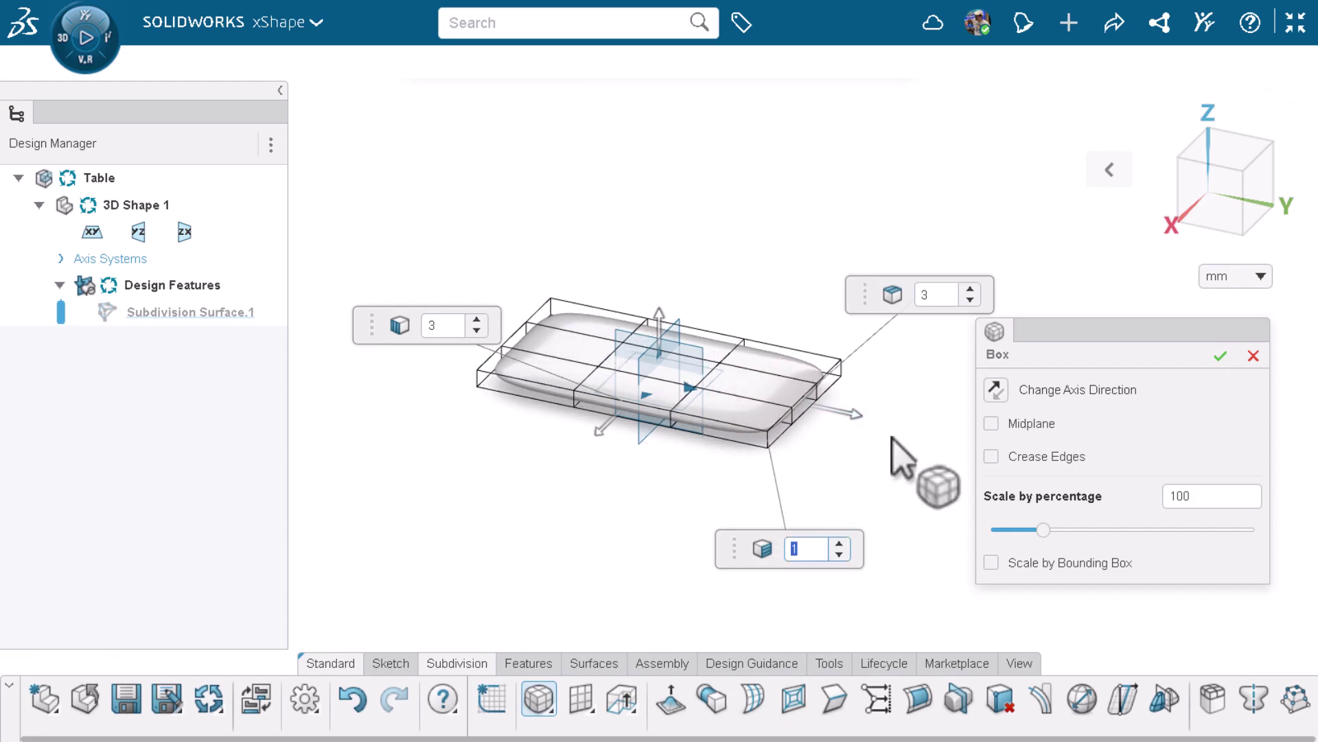
left_click(994, 423)
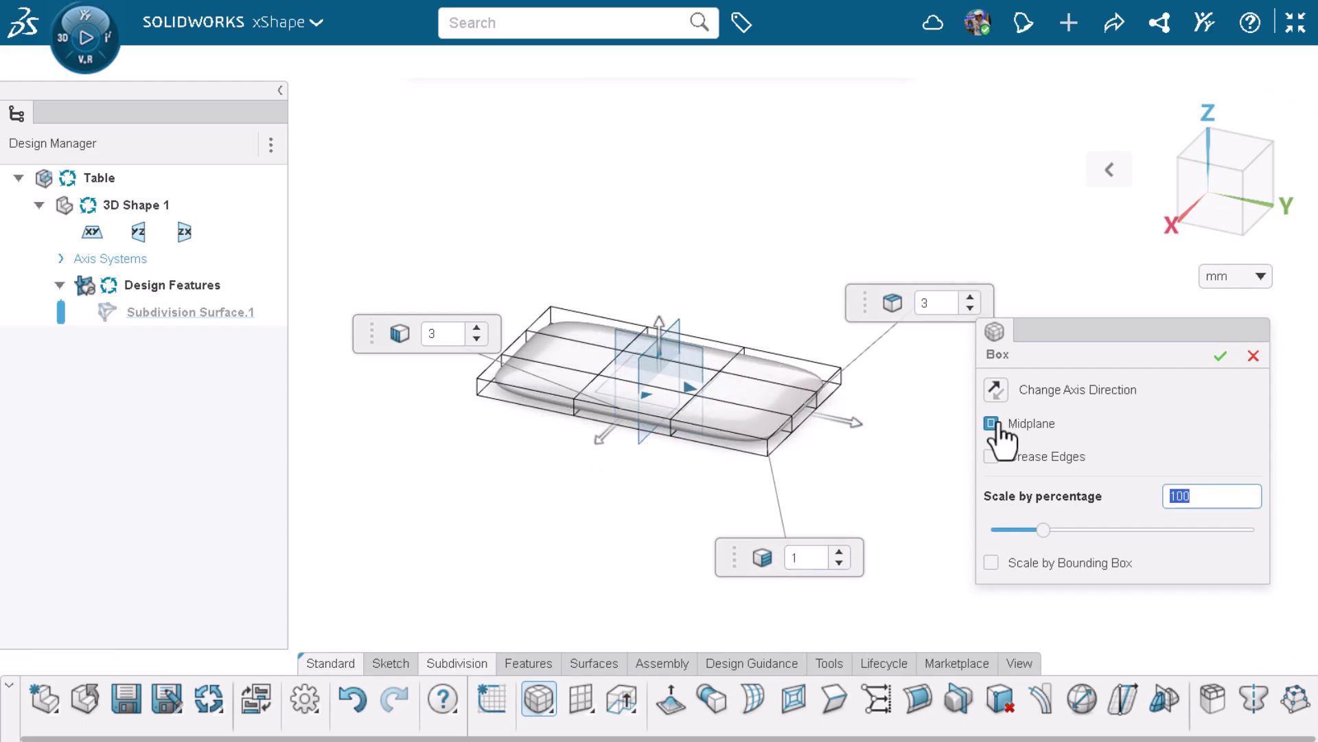
left_click(1221, 356)
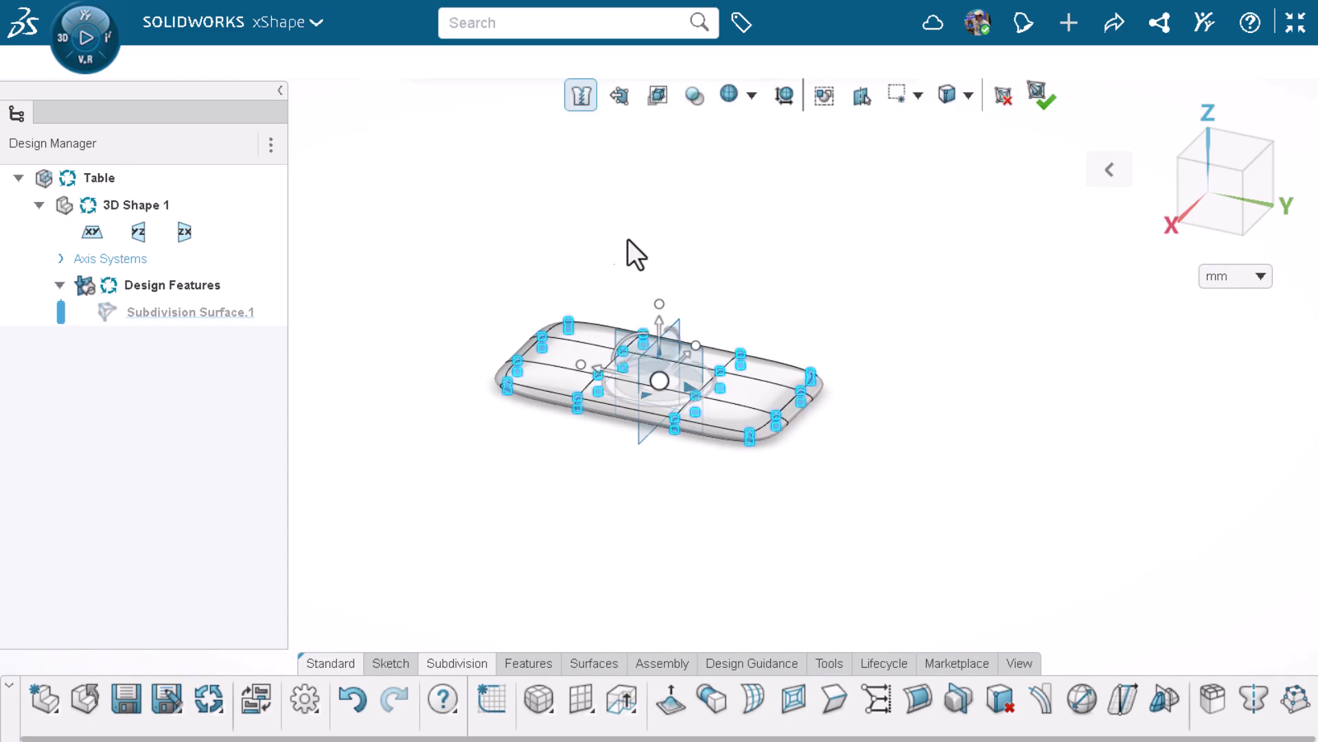
Step: Make the slab symmetric about the ZX plane and zoom to fit it
left_click(185, 231)
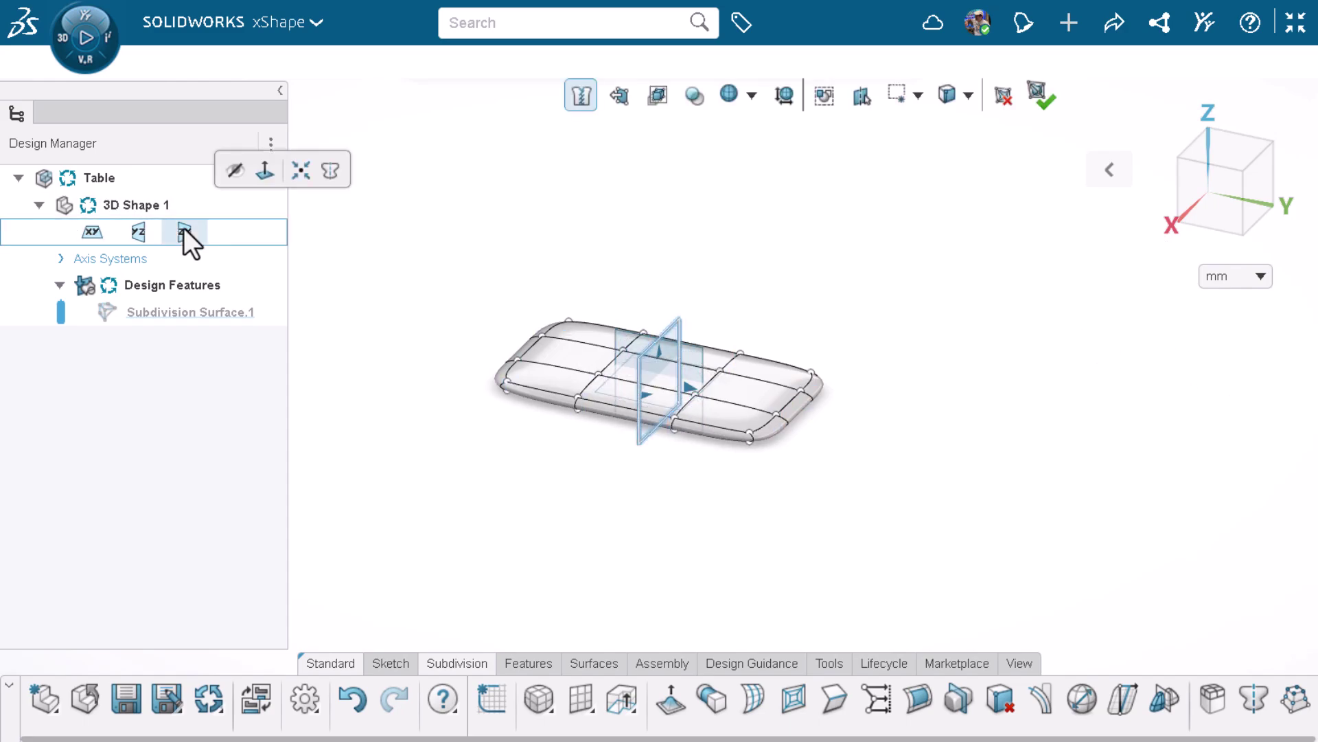
left_click(331, 170)
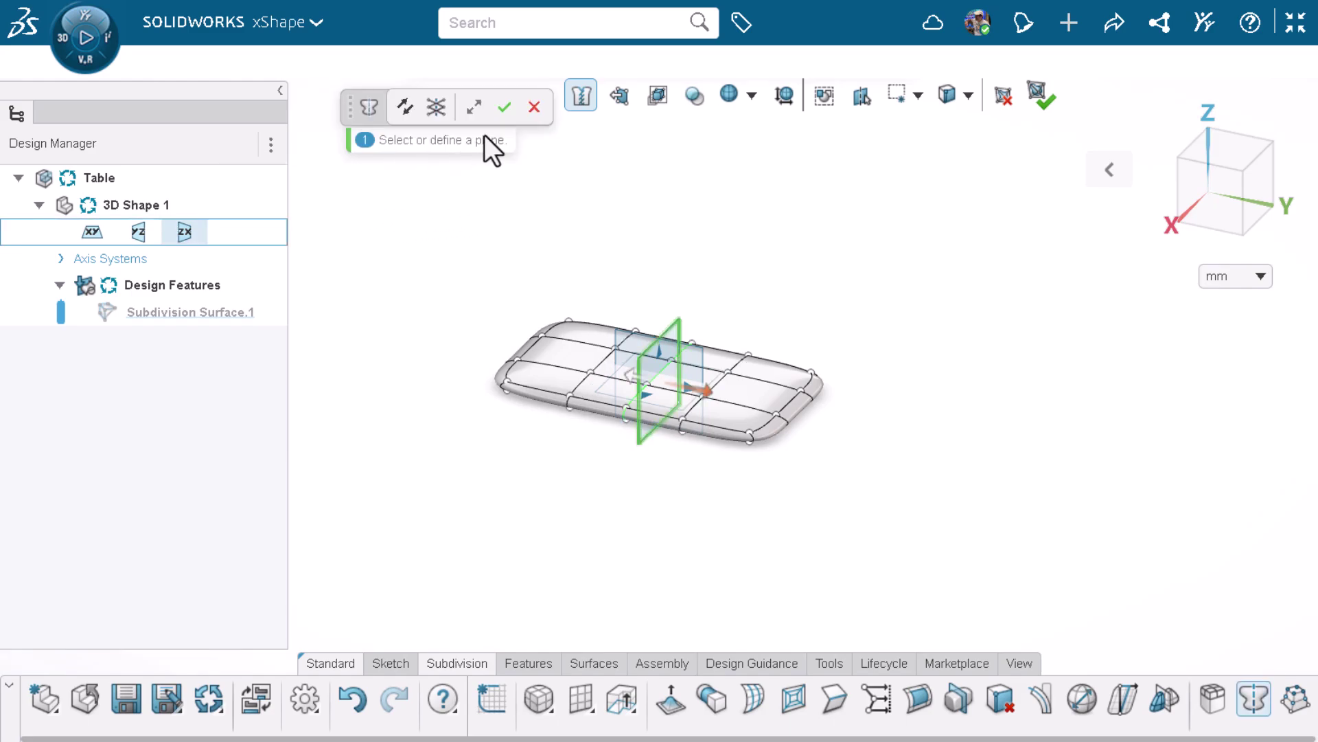
left_click(504, 107)
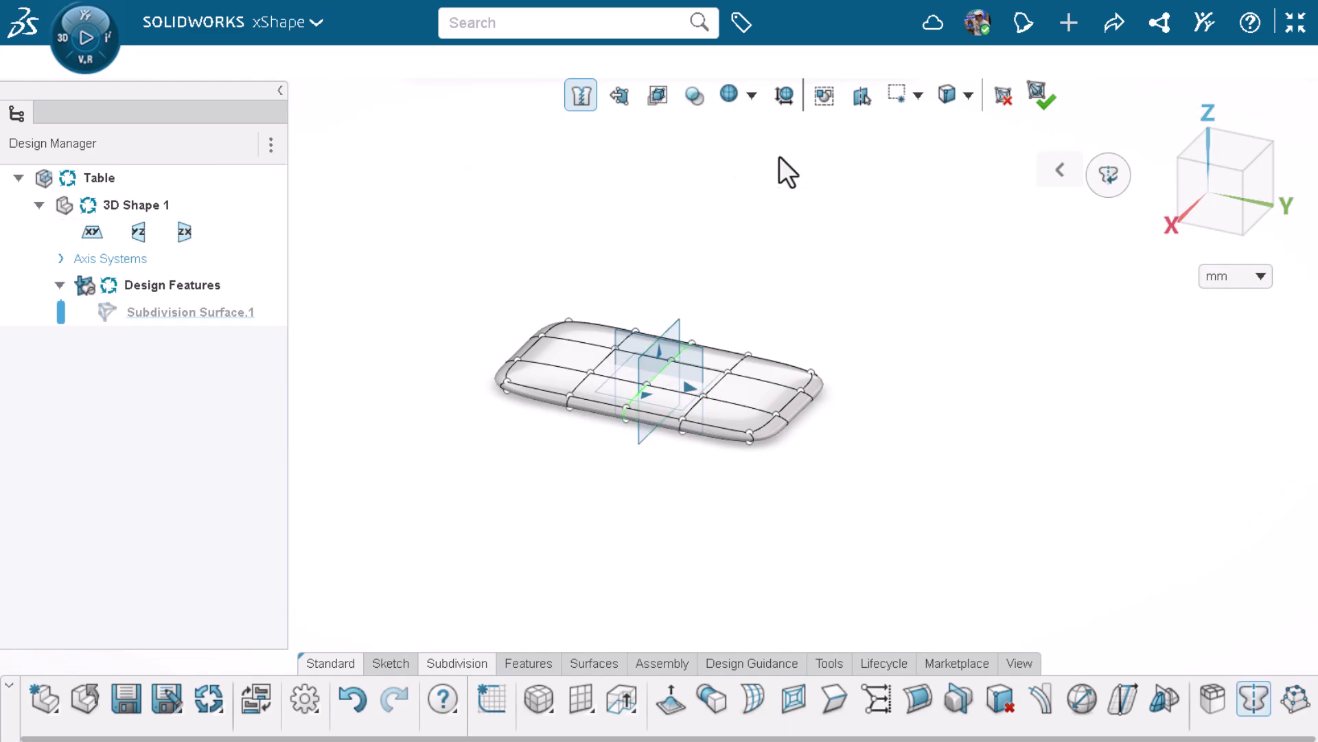
left_click(1051, 177)
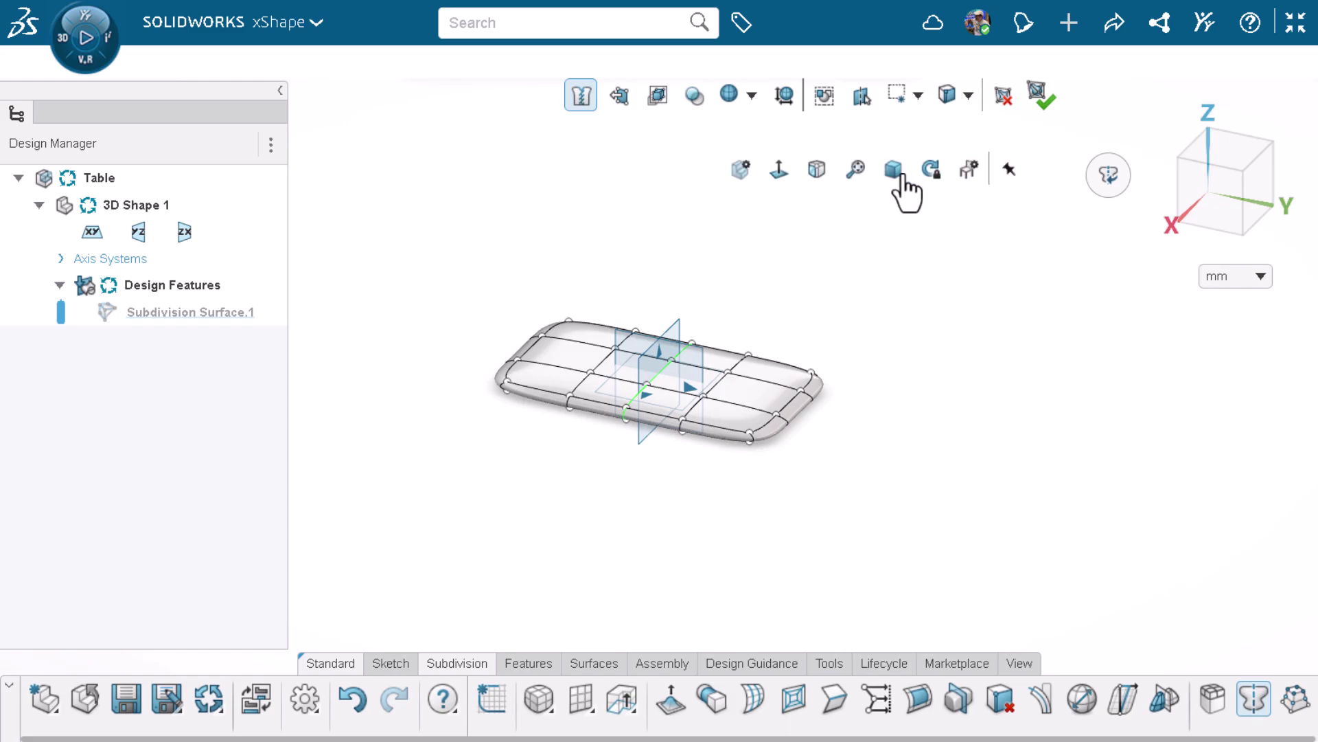
left_click(856, 171)
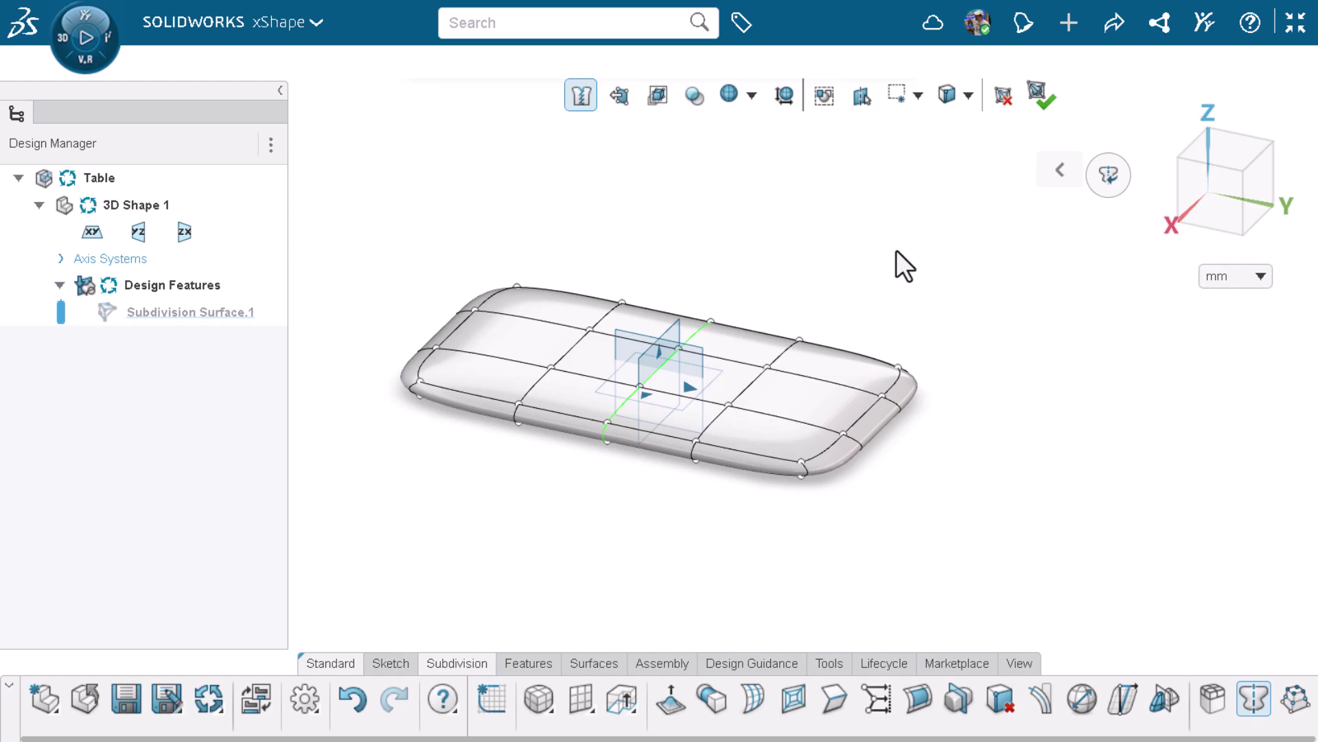
Step: Insert mirrored edge loops across the slab from its front edge
left_click(755, 700)
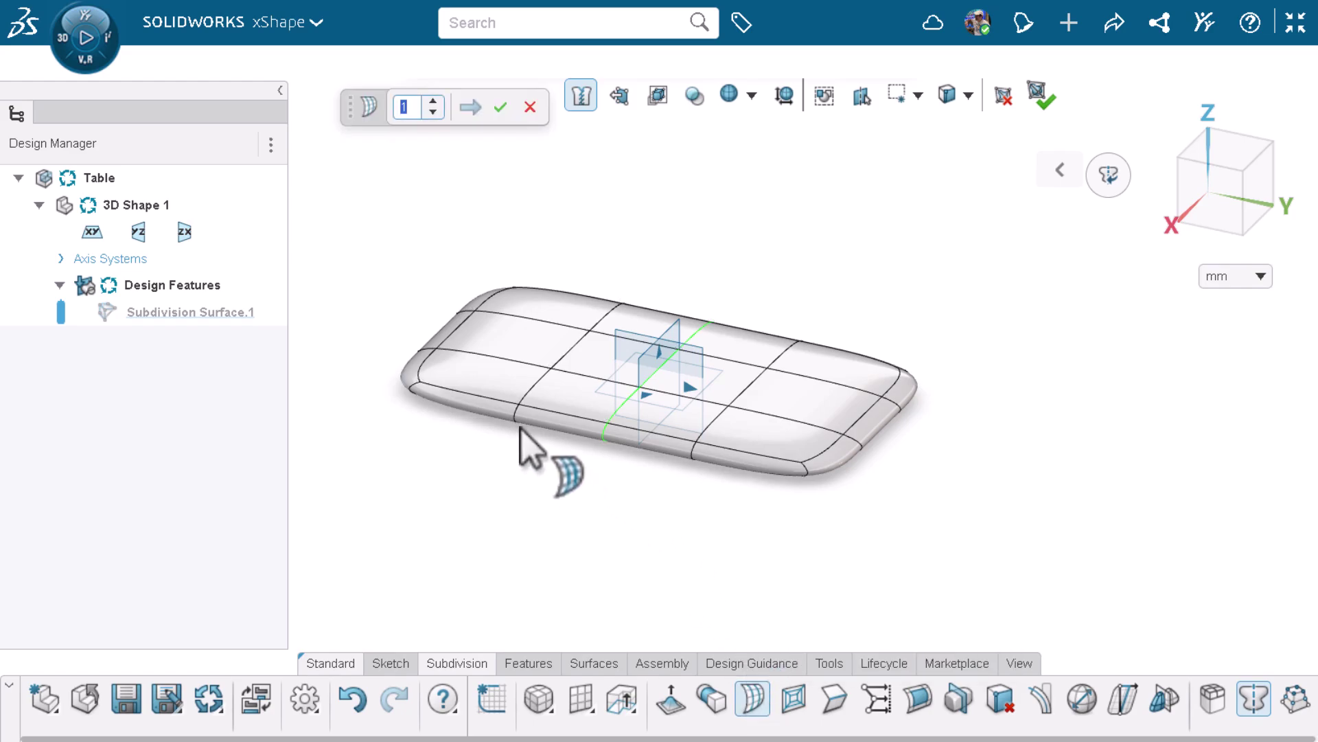
left_click(505, 405)
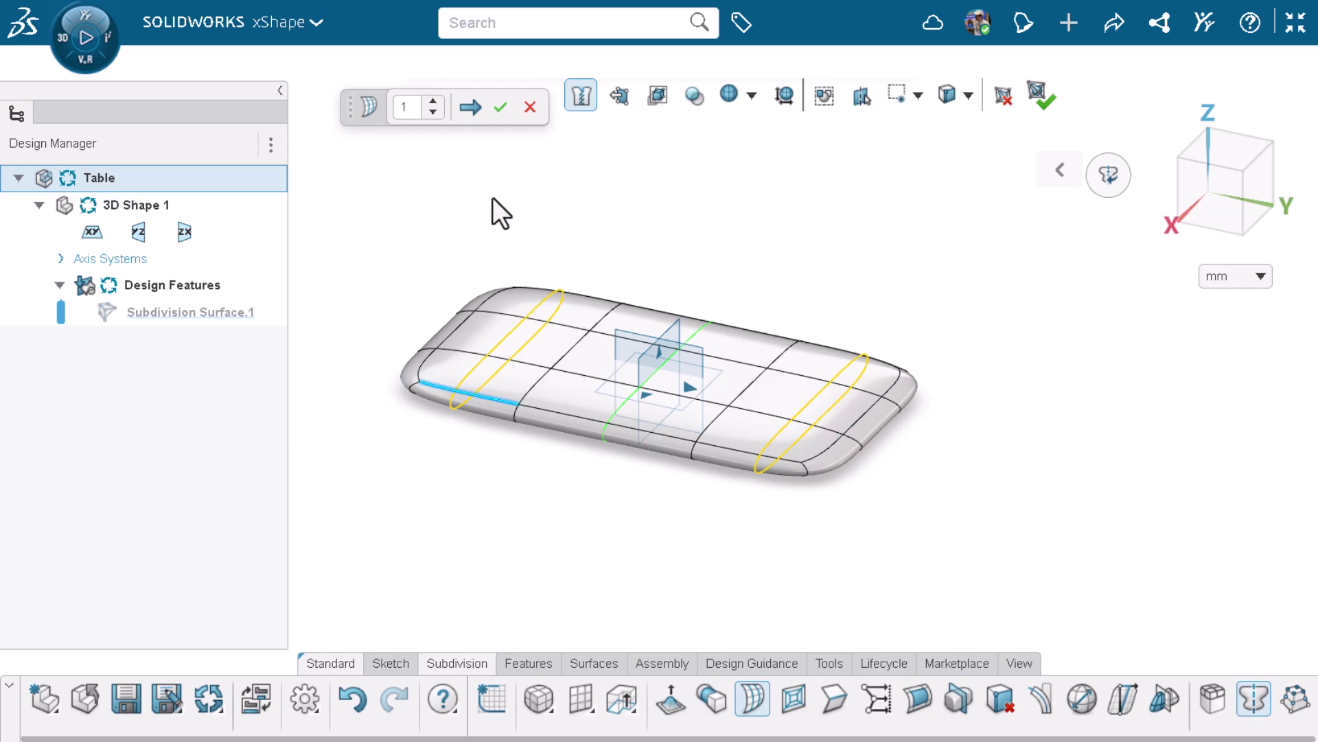
left_click(500, 109)
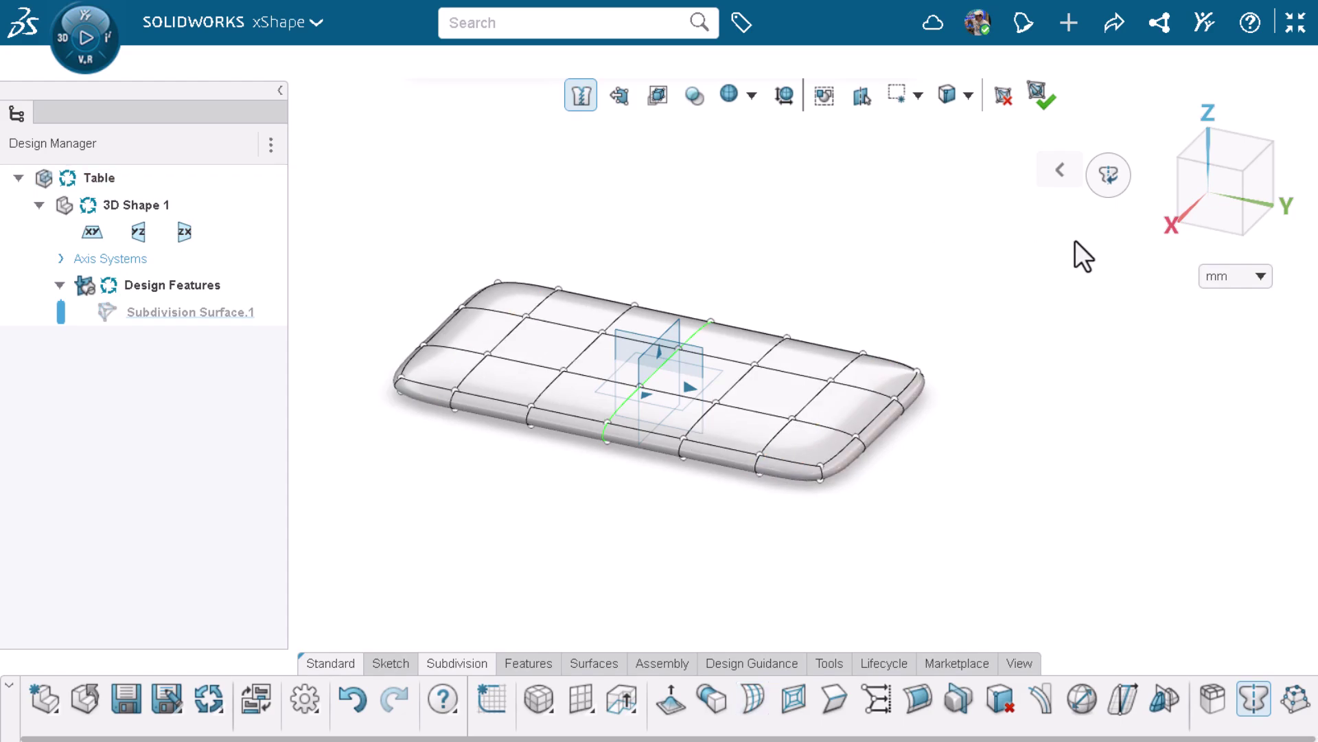
Step: Crease the box-selected tabletop faces at a strength of about 80
left_click(1228, 163)
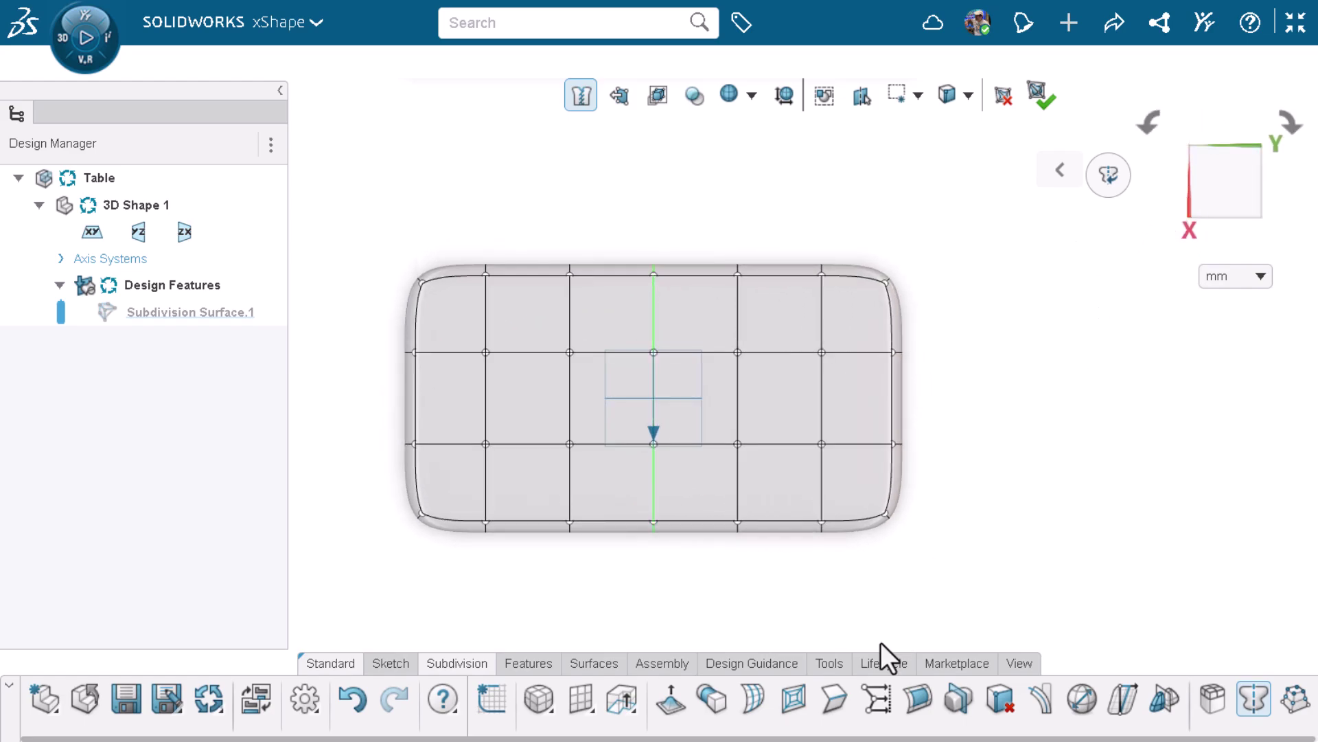
left_click(835, 698)
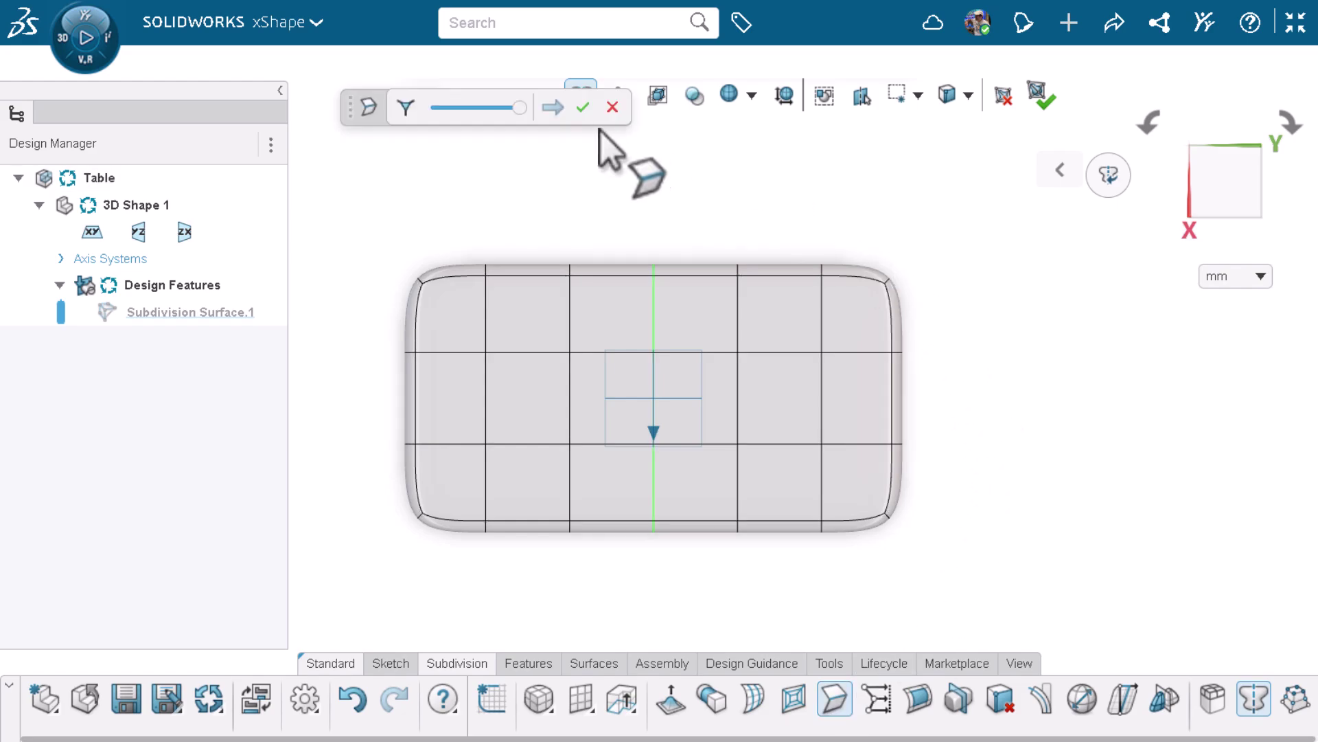
left_click_drag(350, 107, 327, 158)
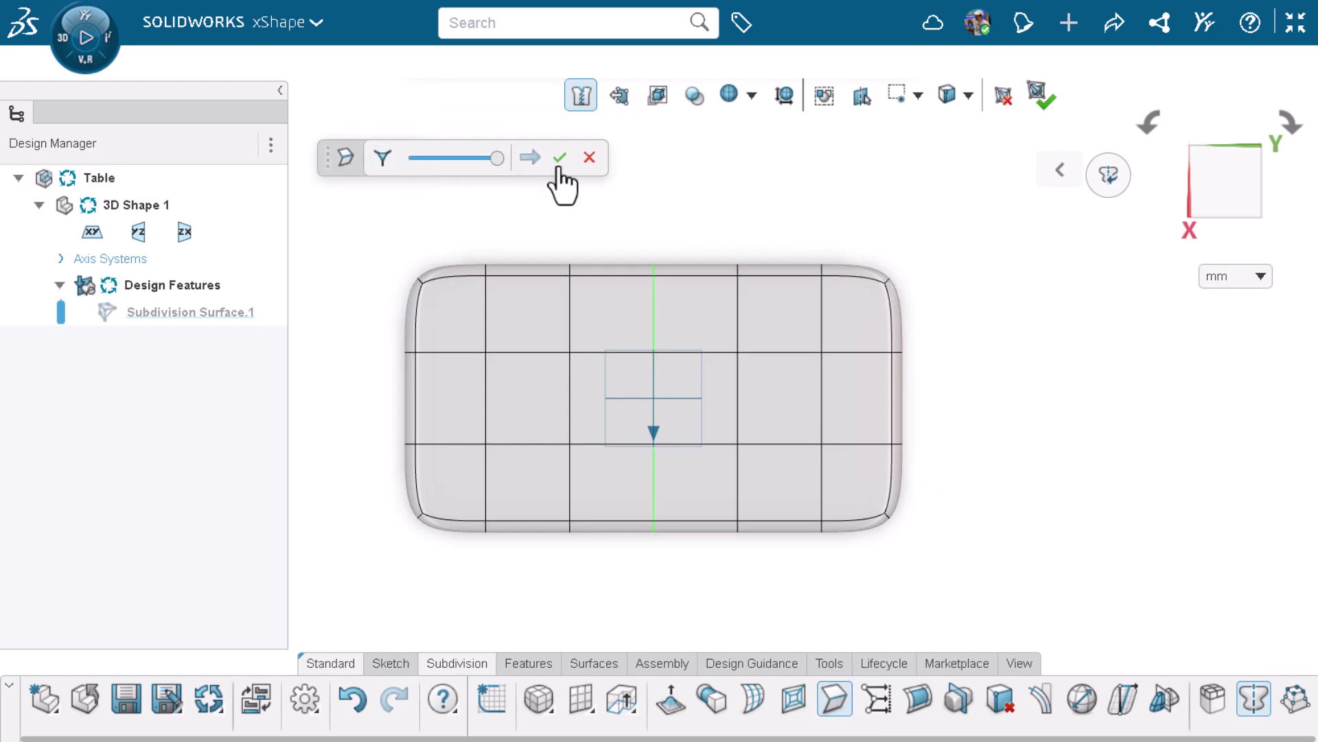
left_click(960, 99)
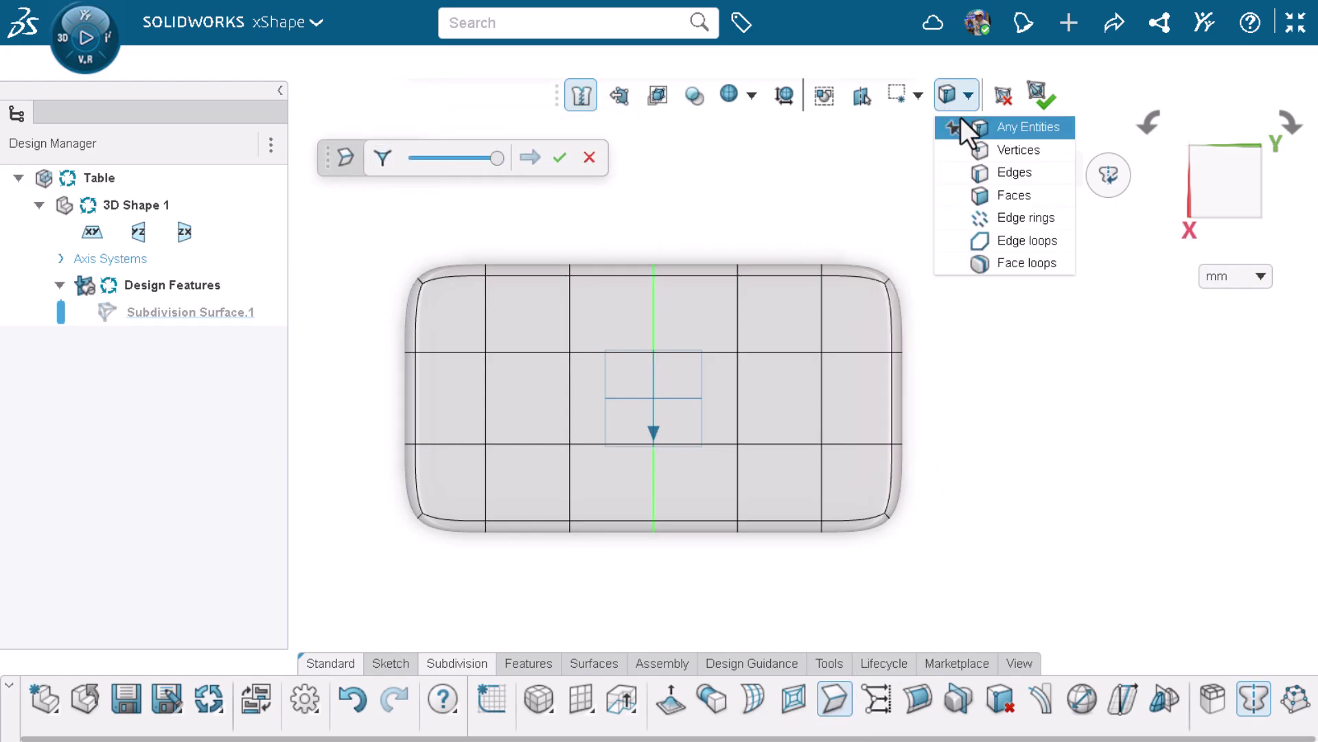
left_click(1003, 195)
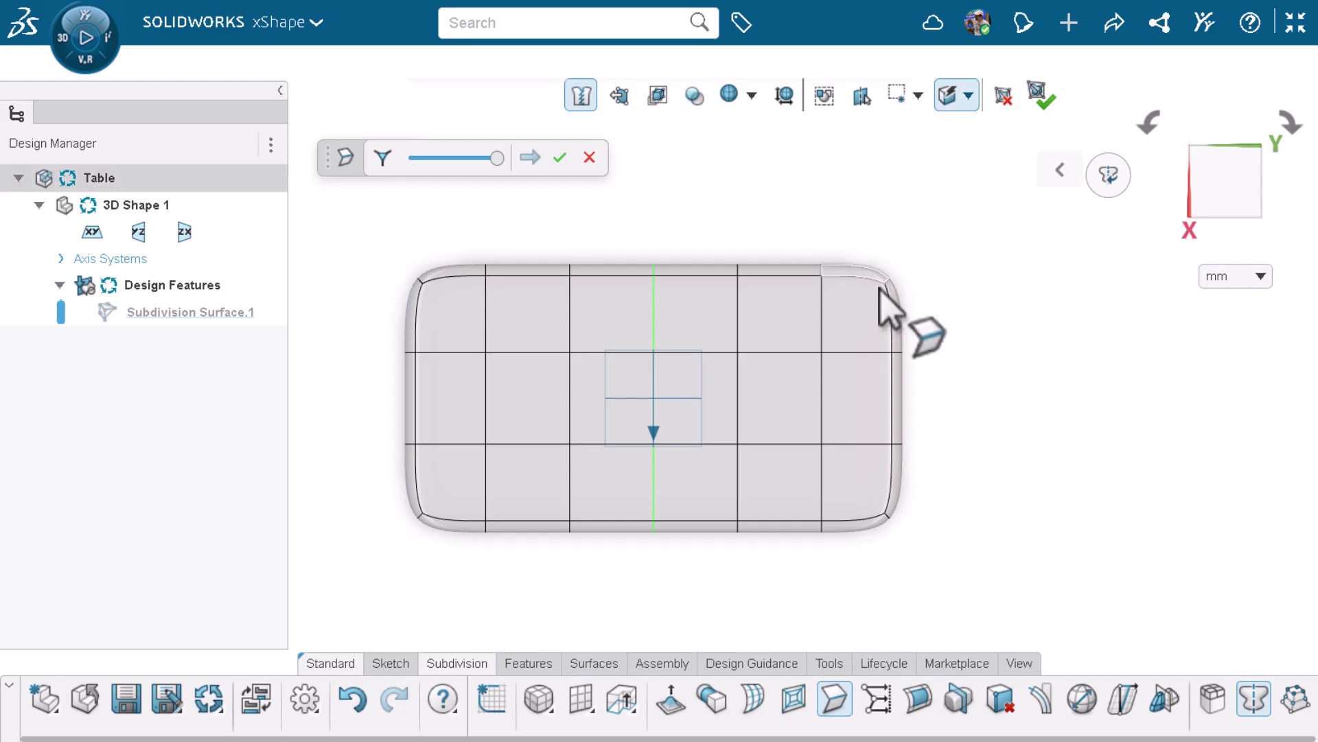
mouse_move(861, 305)
left_mouse_down()
mouse_move(538, 425)
mouse_move(455, 491)
left_mouse_up()
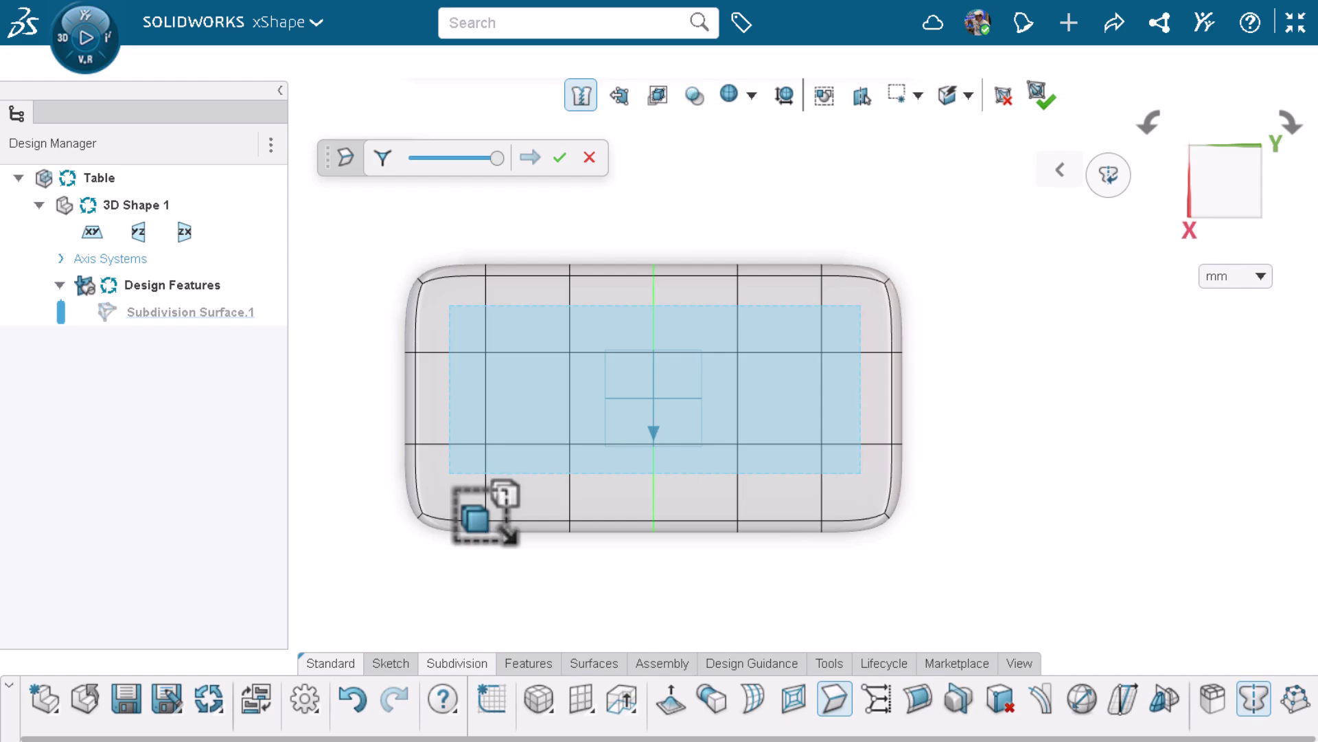
left_click_drag(456, 491, 450, 492)
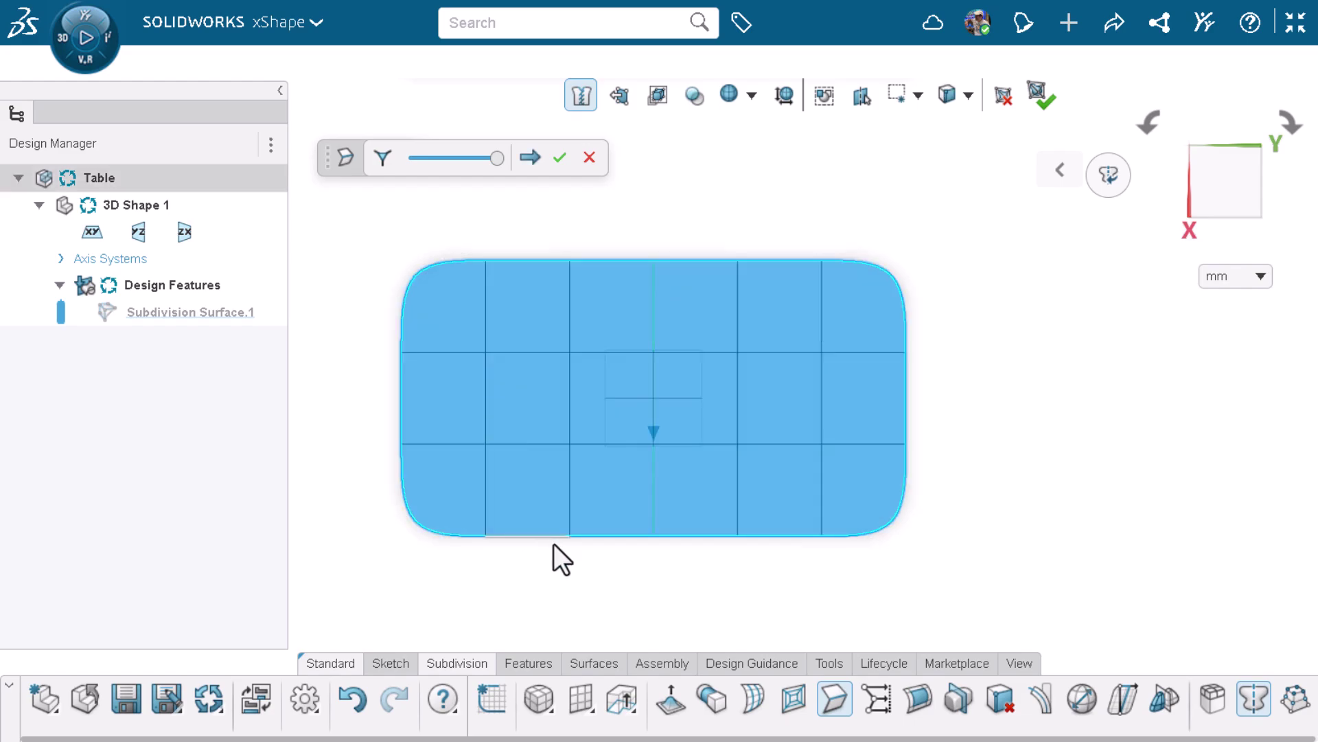
middle_click_drag(581, 564, 608, 233)
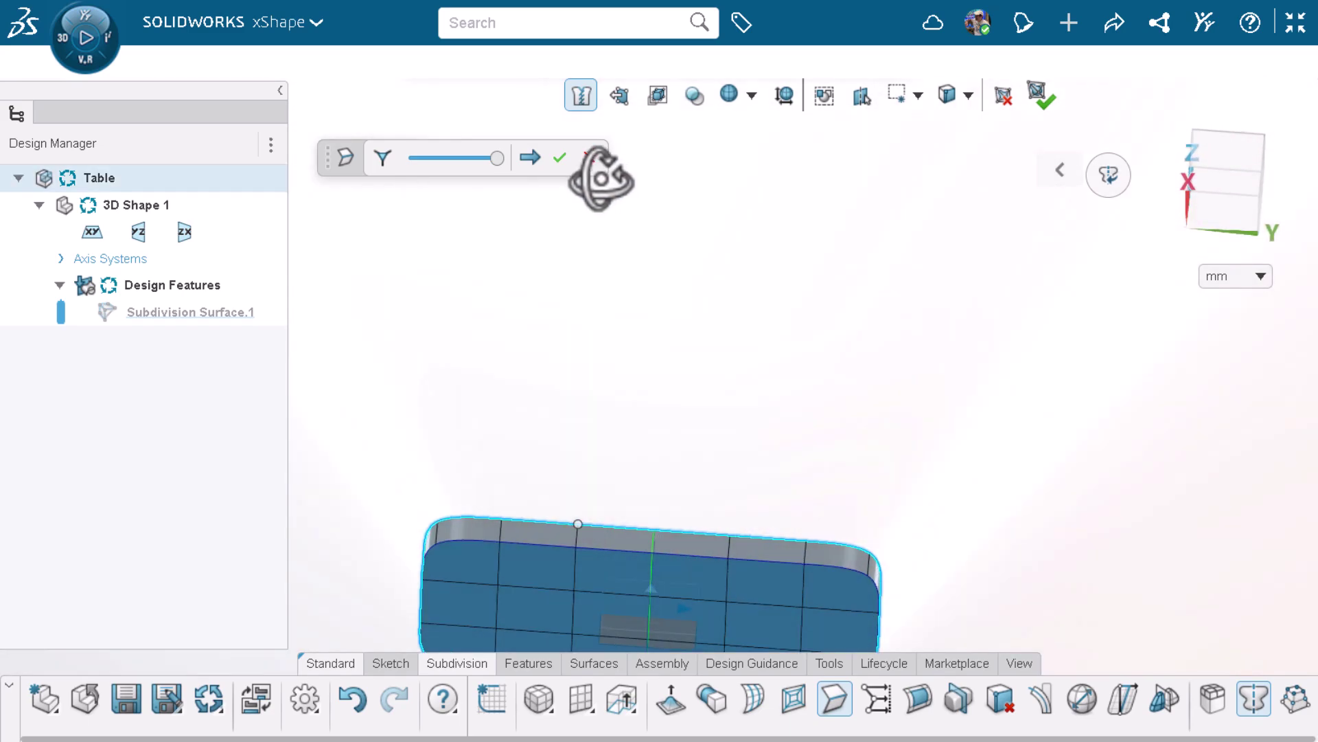
mouse_move(604, 404)
middle_mouse_down()
mouse_move(608, 523)
mouse_move(621, 480)
middle_mouse_up()
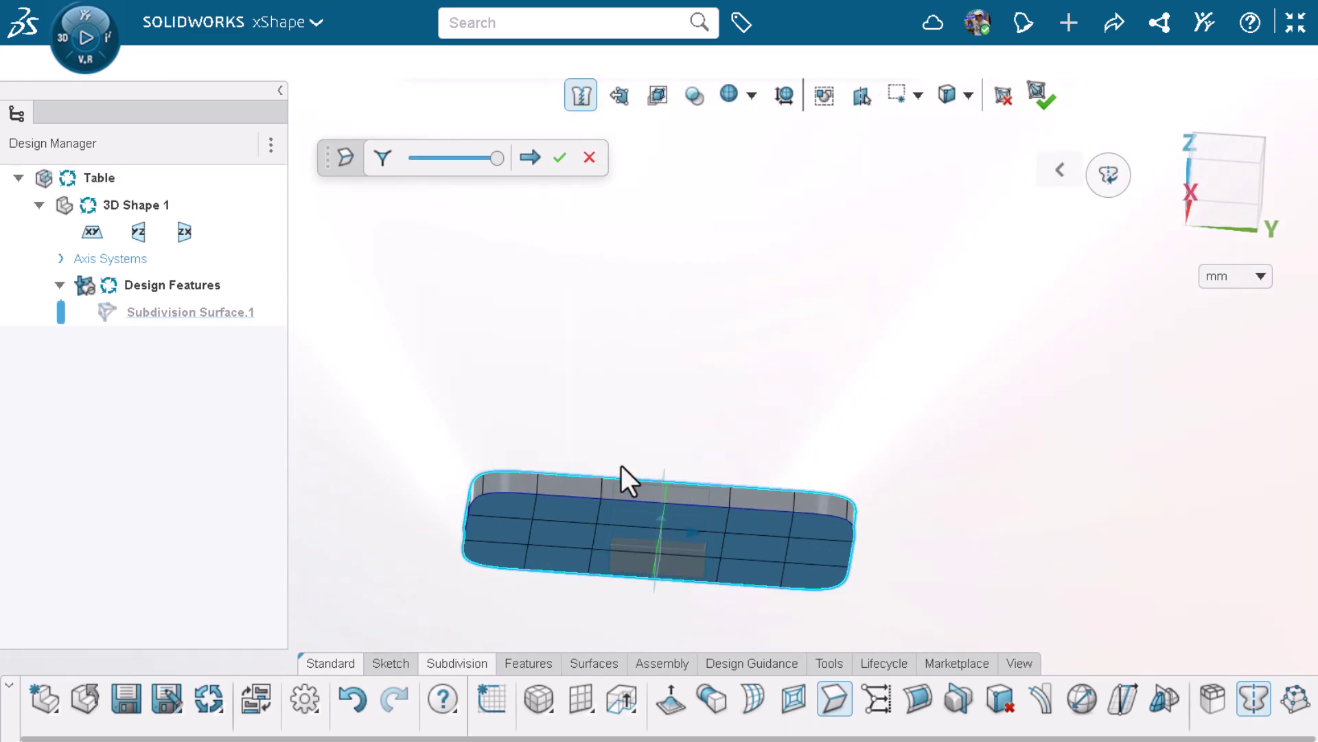
left_click_drag(496, 159, 492, 160)
left_click_drag(479, 159, 479, 160)
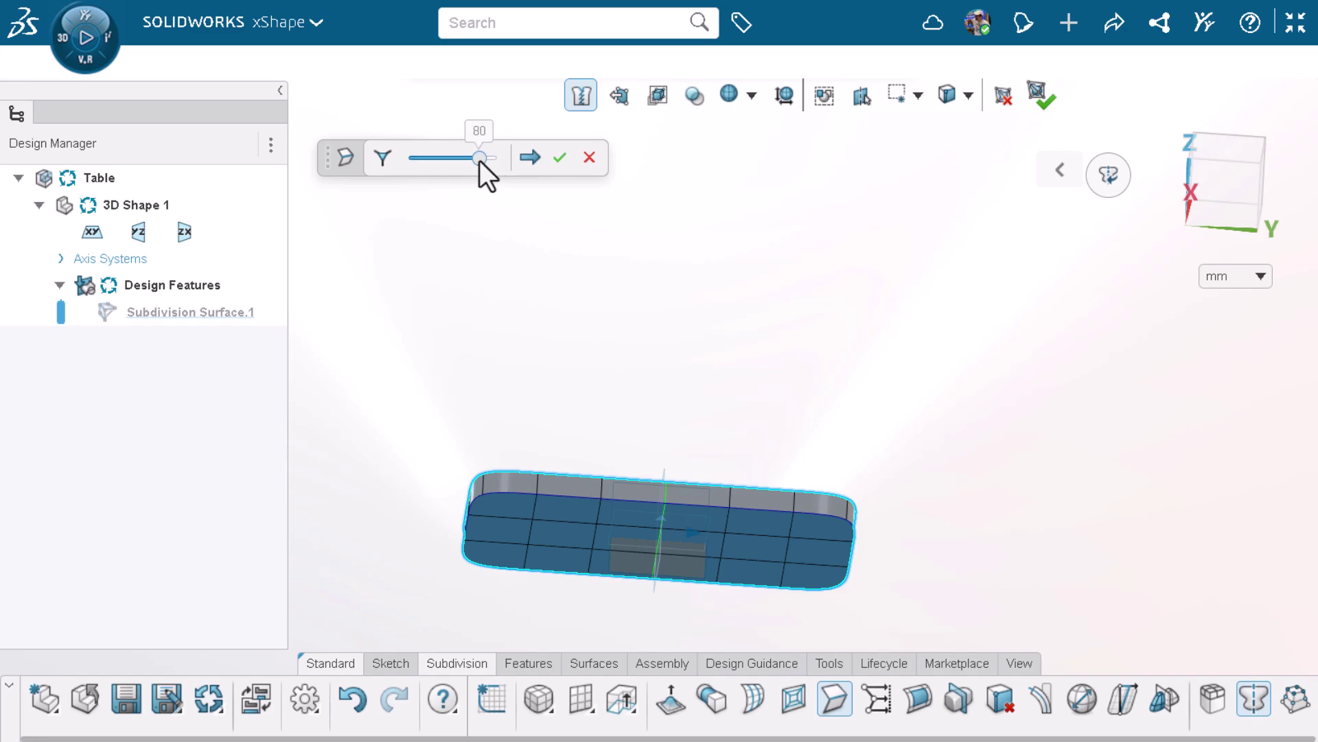
left_click(557, 160)
Step: Inset the two left corner faces, mirrored to all four corners
middle_click_drag(586, 489, 570, 590)
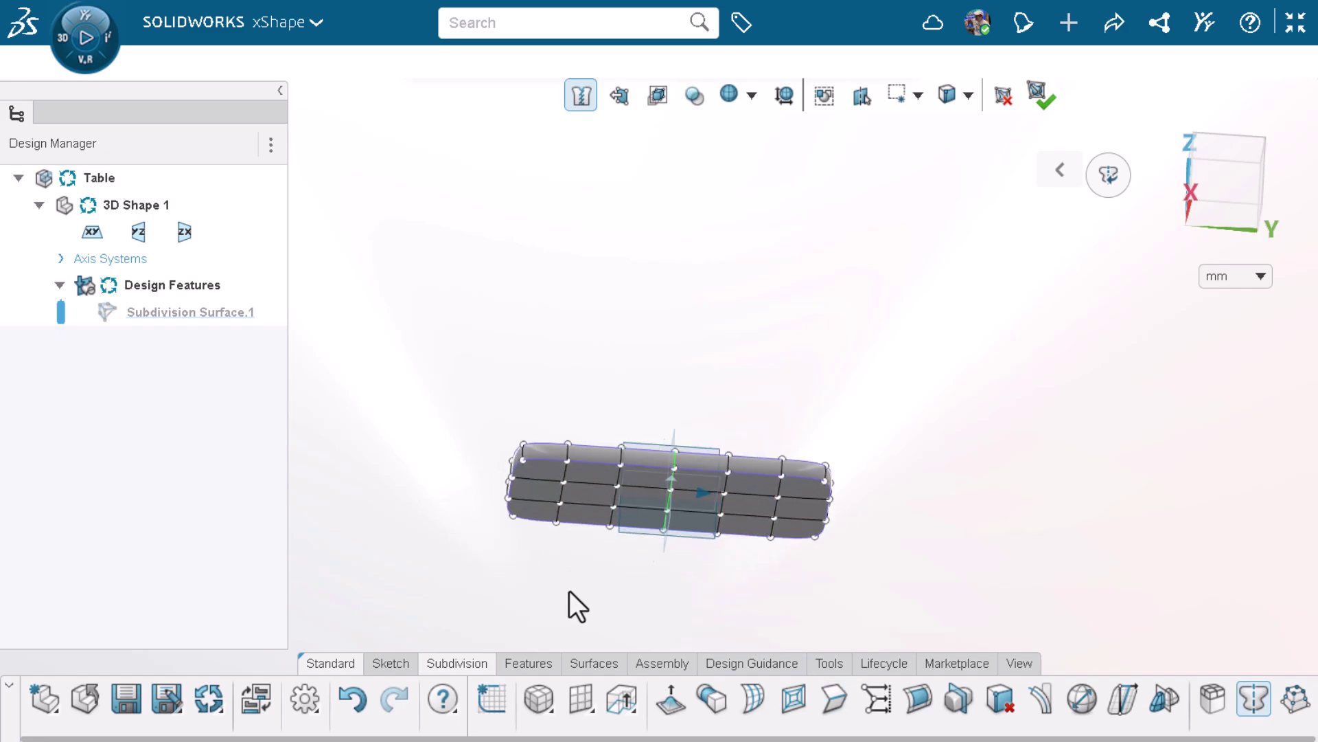
scroll(574, 589, "up", 2)
scroll(579, 588, "up", 2)
scroll(583, 583, "up", 1)
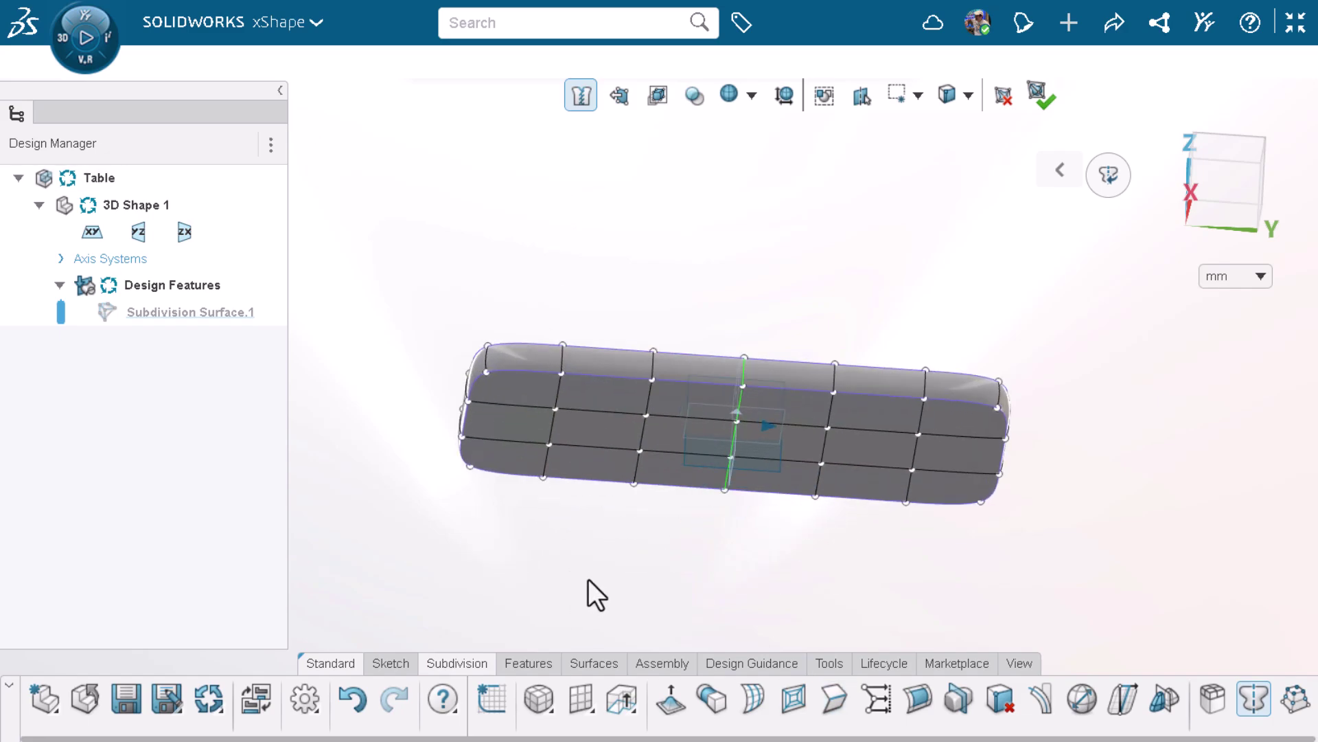
scroll(591, 578, "up", 1)
scroll(608, 608, "up", 2)
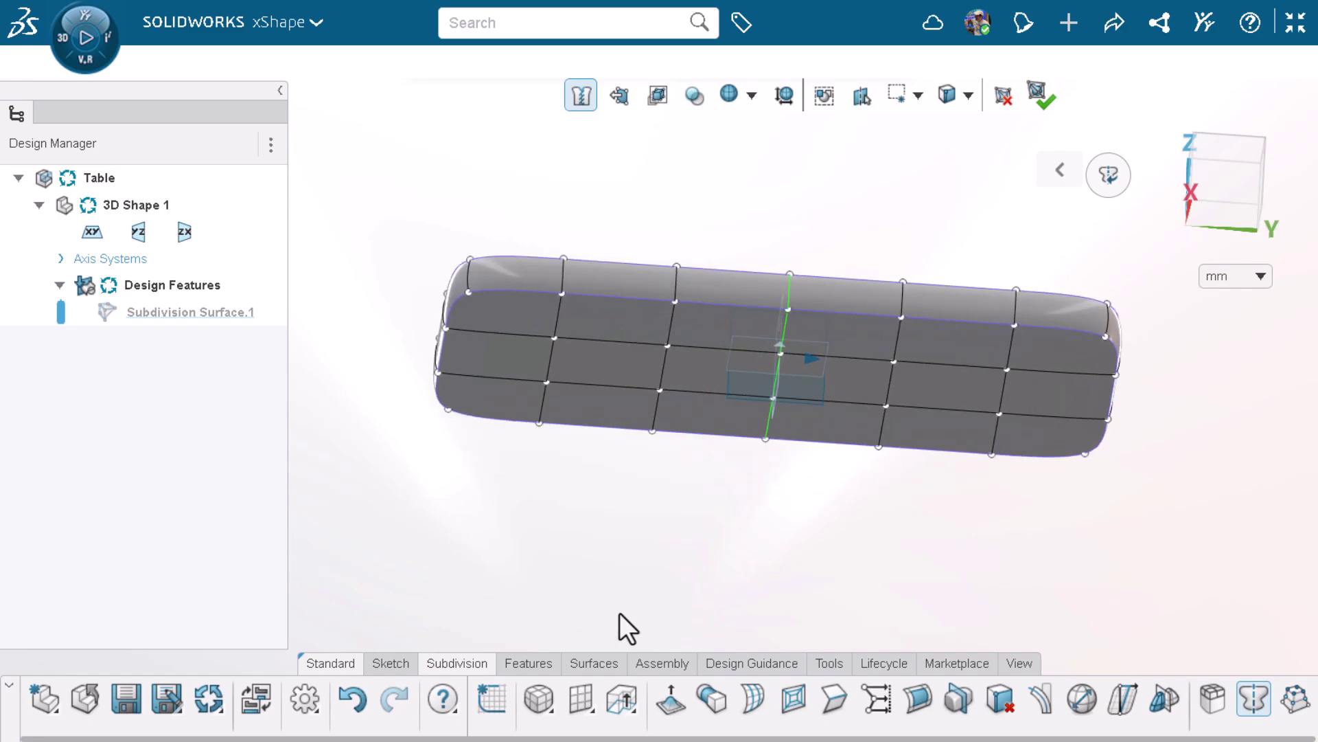
scroll(649, 603, "up", 1)
left_click(802, 709)
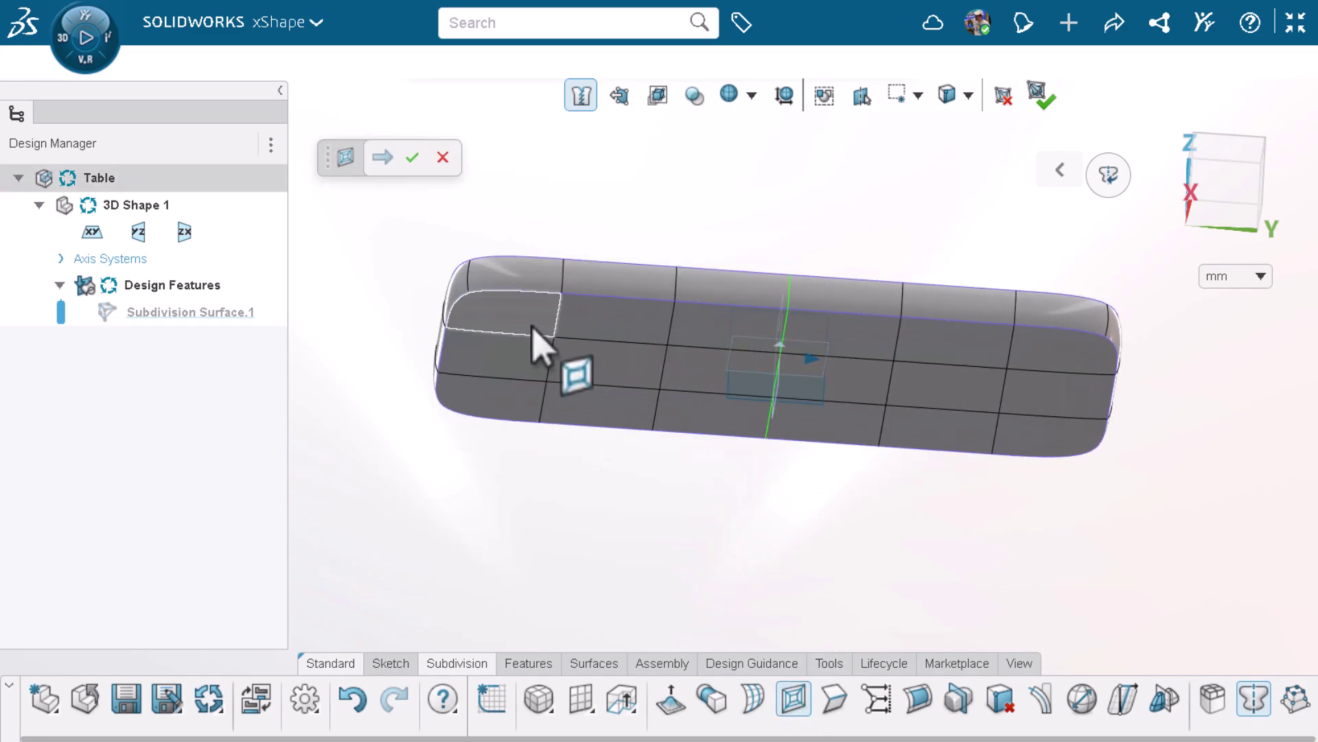
left_click(531, 326)
left_click(504, 398)
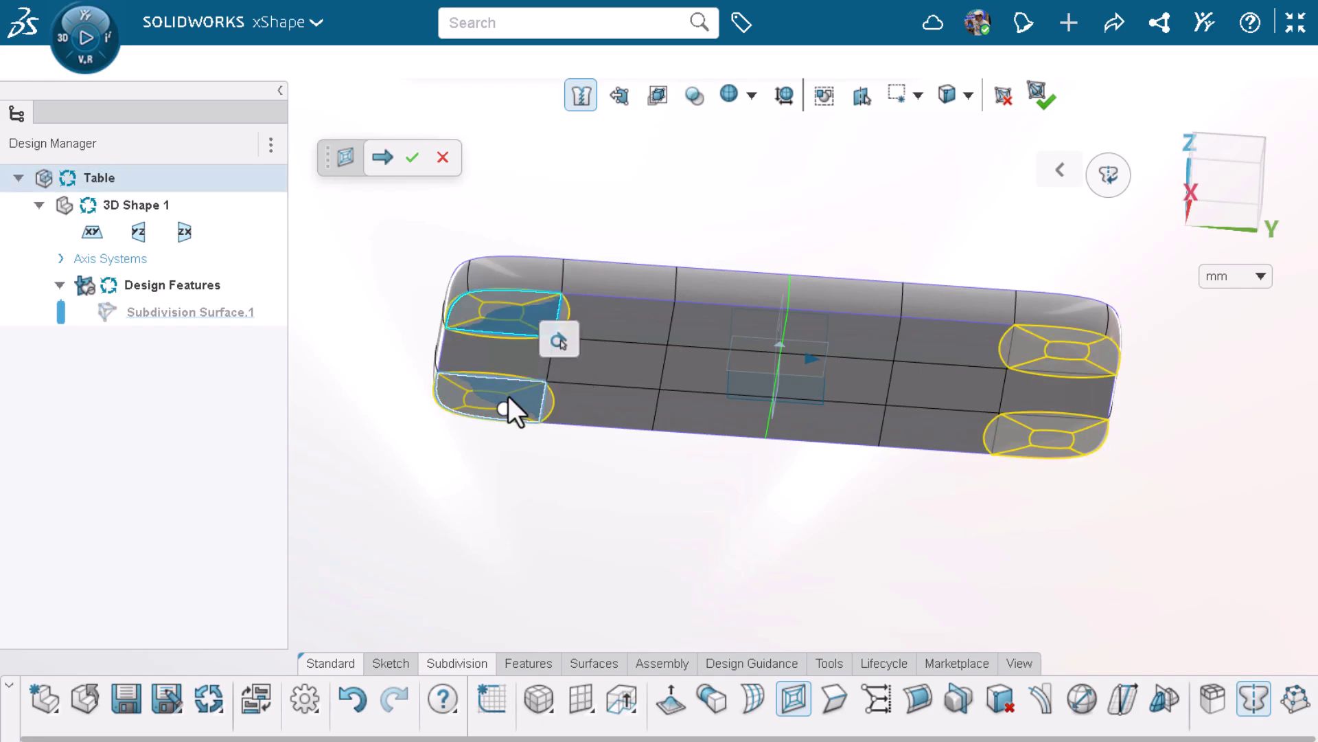
left_click(412, 159)
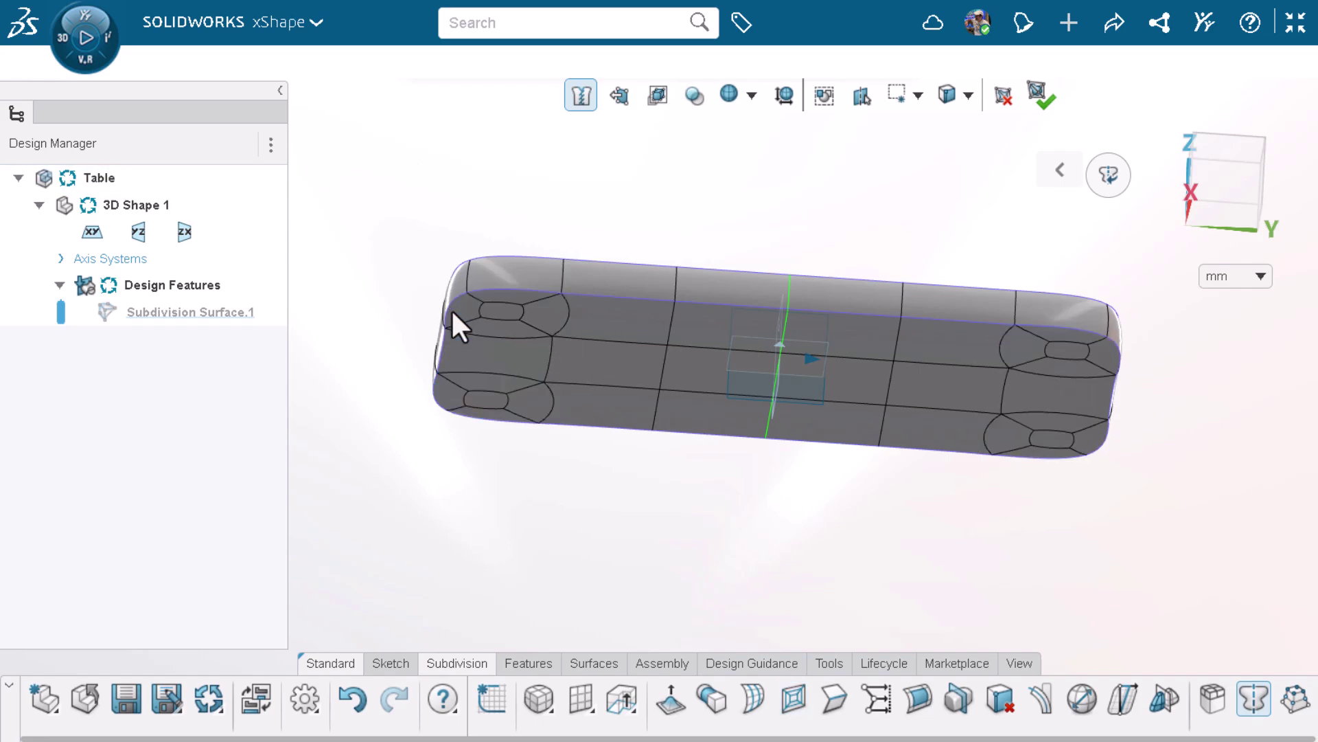
Step: Extrude the two left oval corner faces down five times into segmented, mirrored legs
left_click(670, 700)
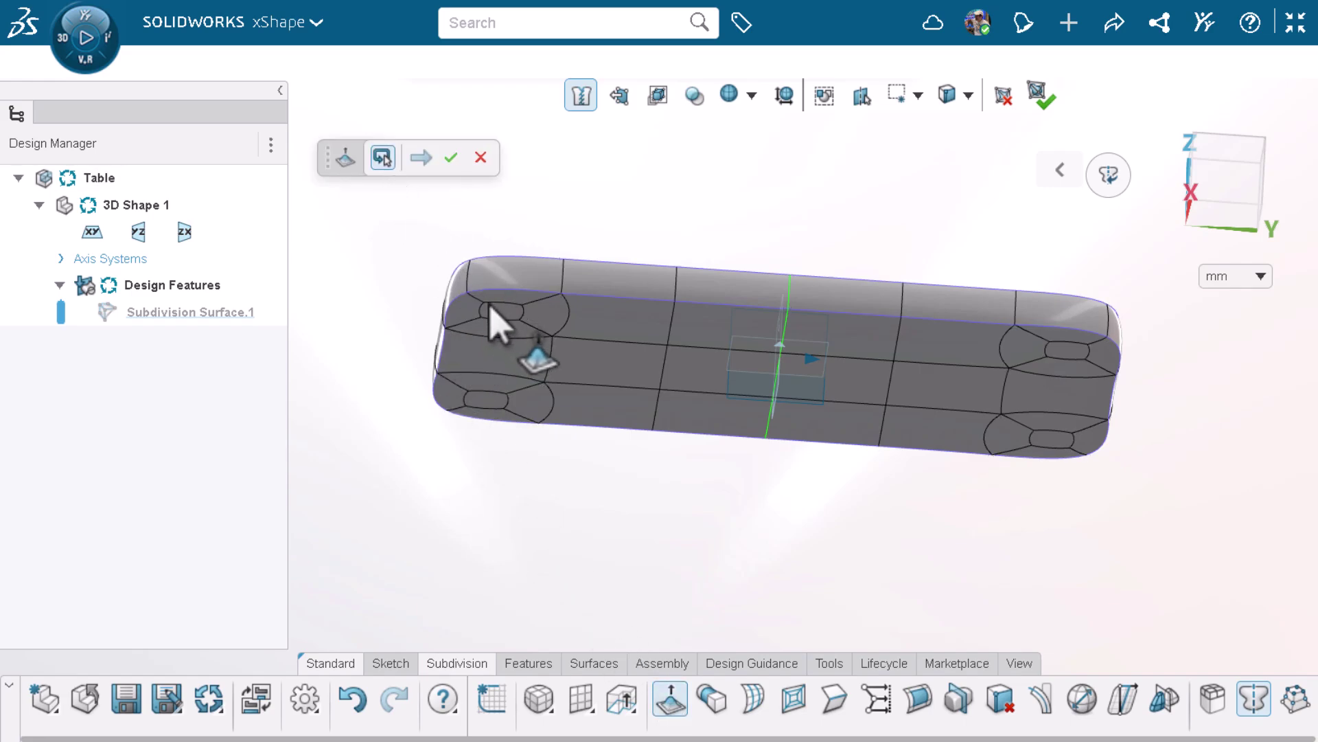
left_click(500, 322)
left_click(487, 402)
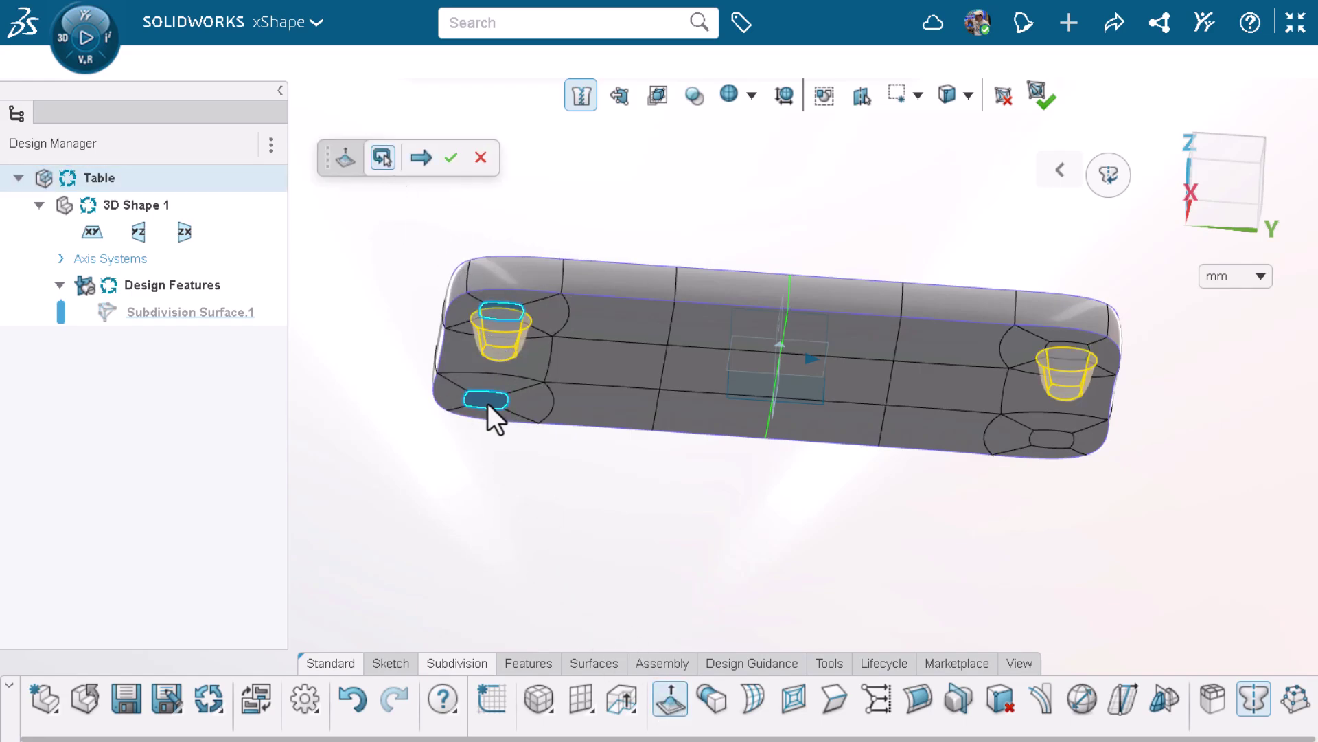
left_click(420, 160)
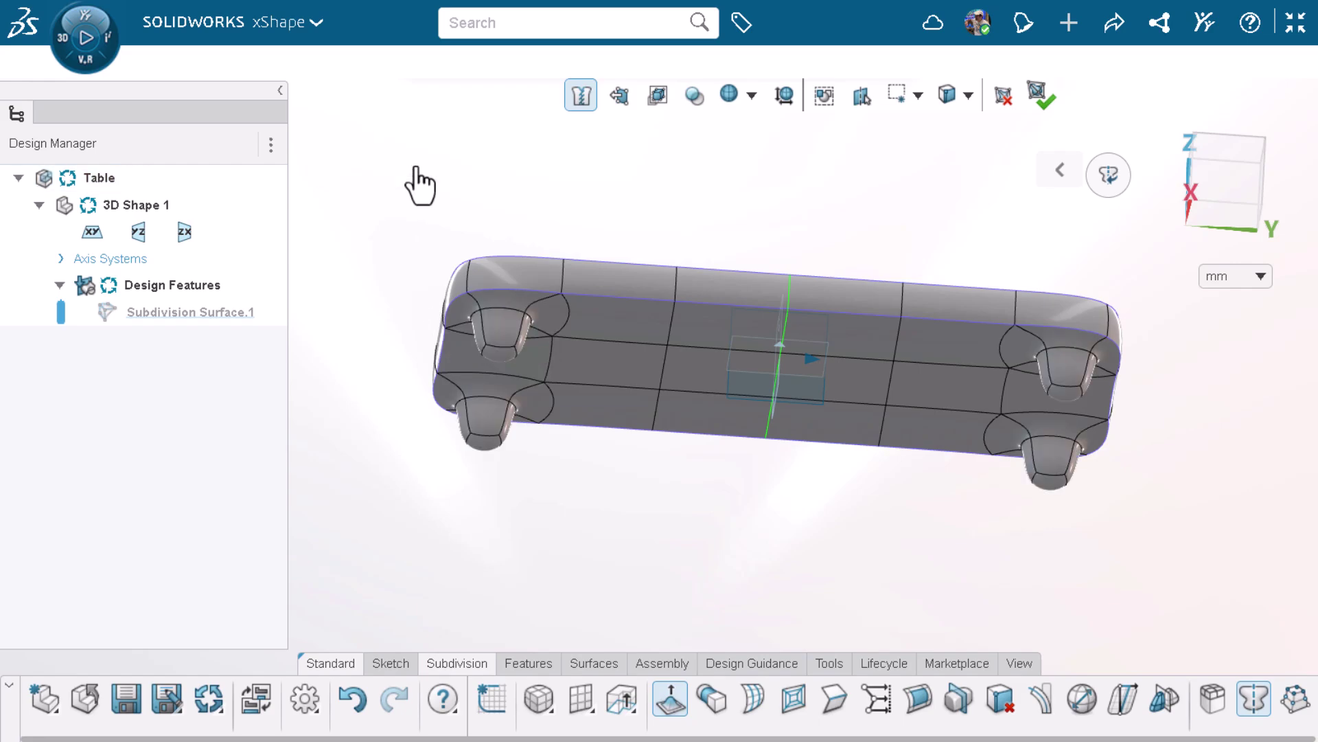
left_click(419, 165)
left_click(419, 164)
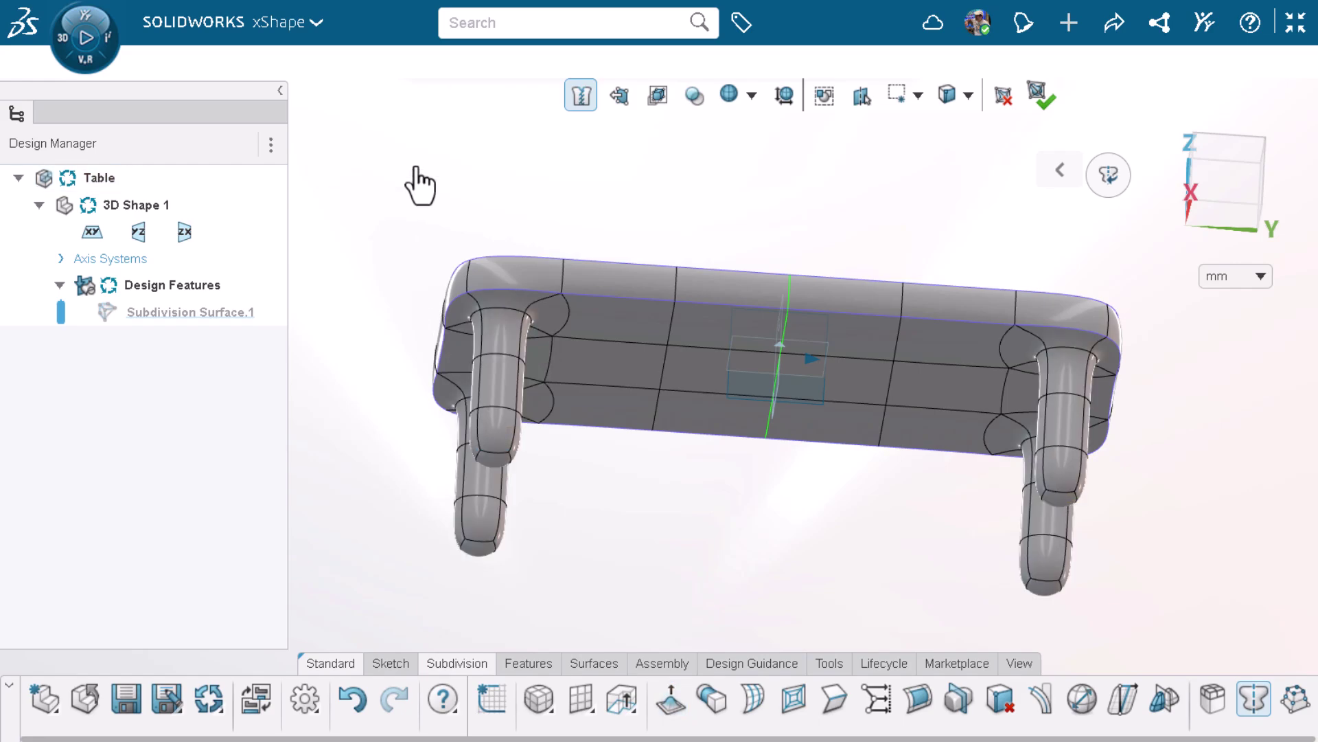
left_click(418, 165)
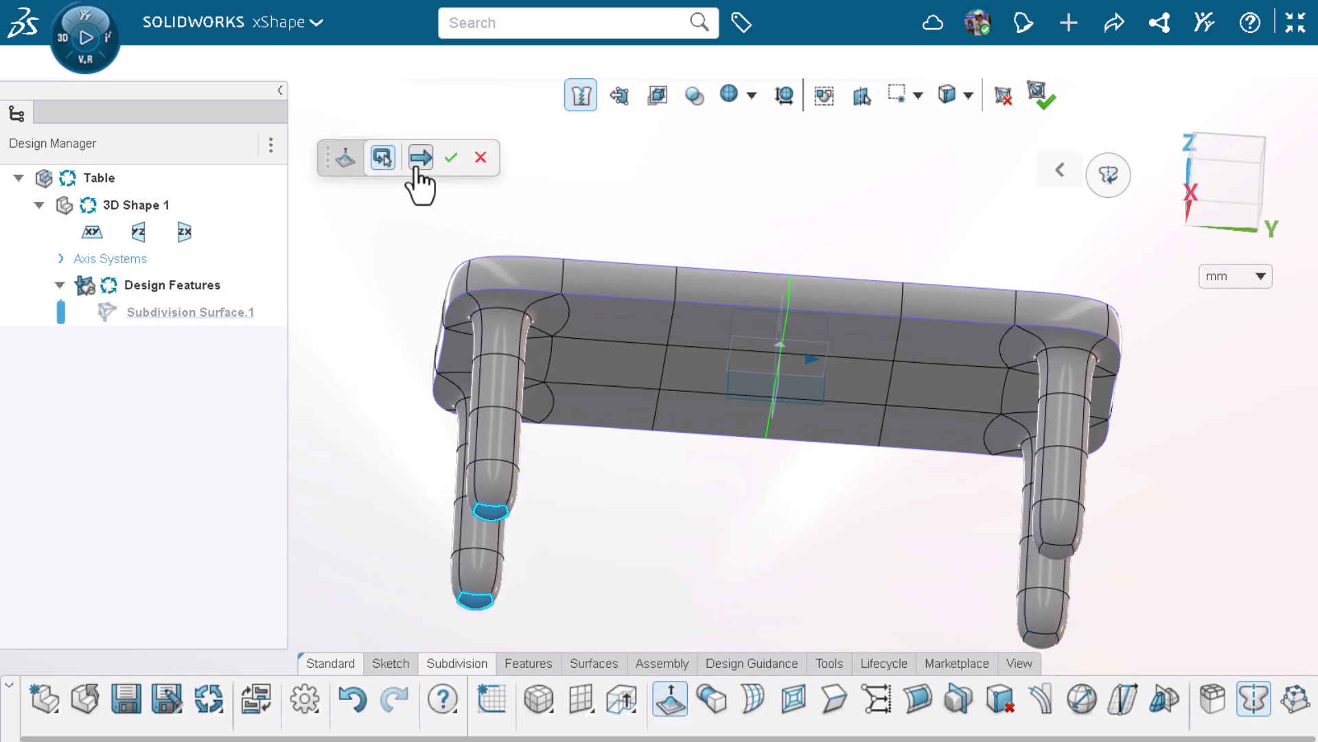
left_click(418, 165)
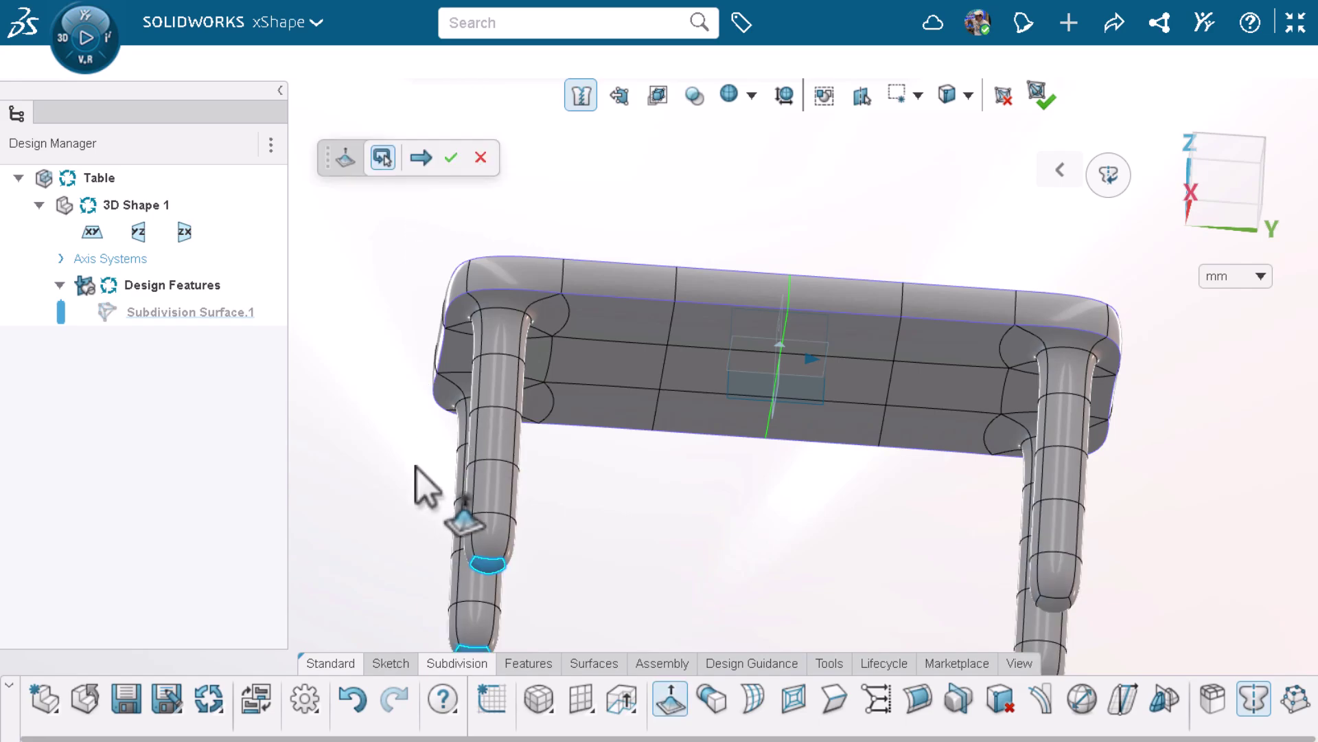
scroll(417, 467, "down", 5)
scroll(494, 555, "up", 2)
scroll(499, 557, "up", 2)
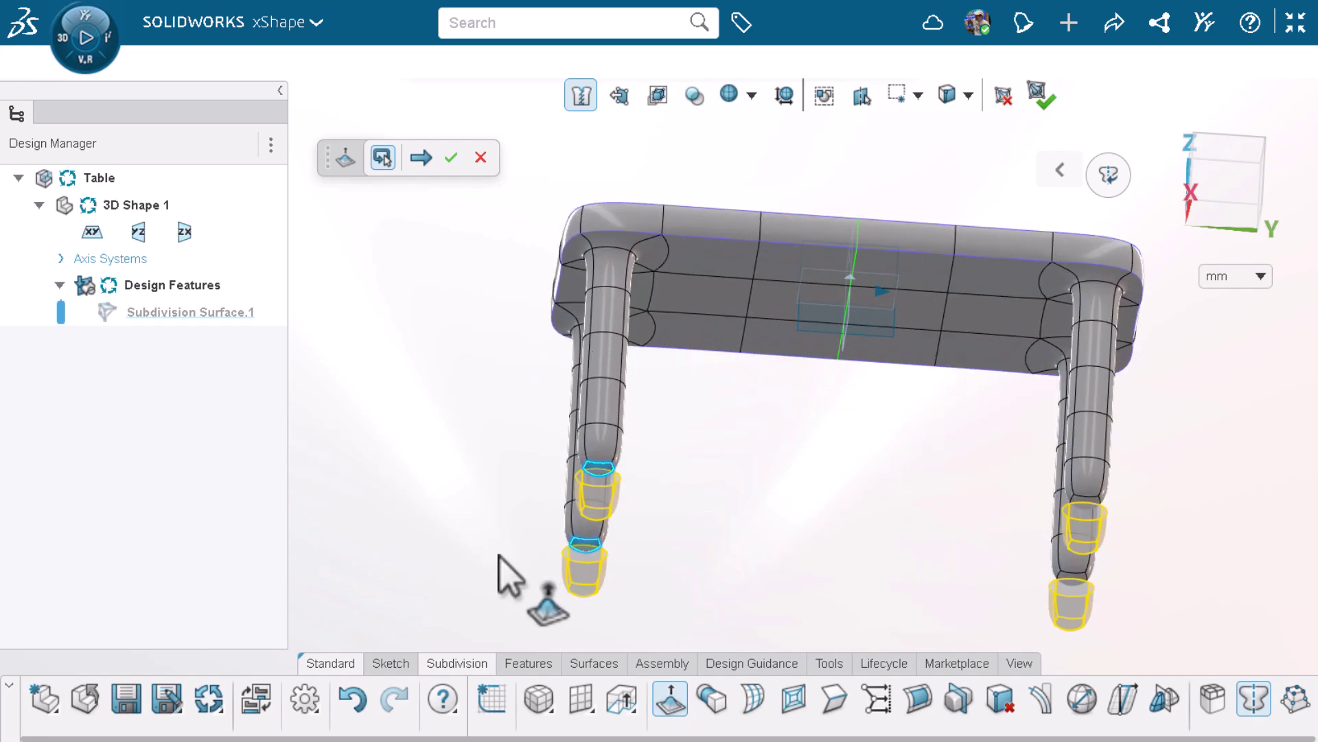
left_click(480, 163)
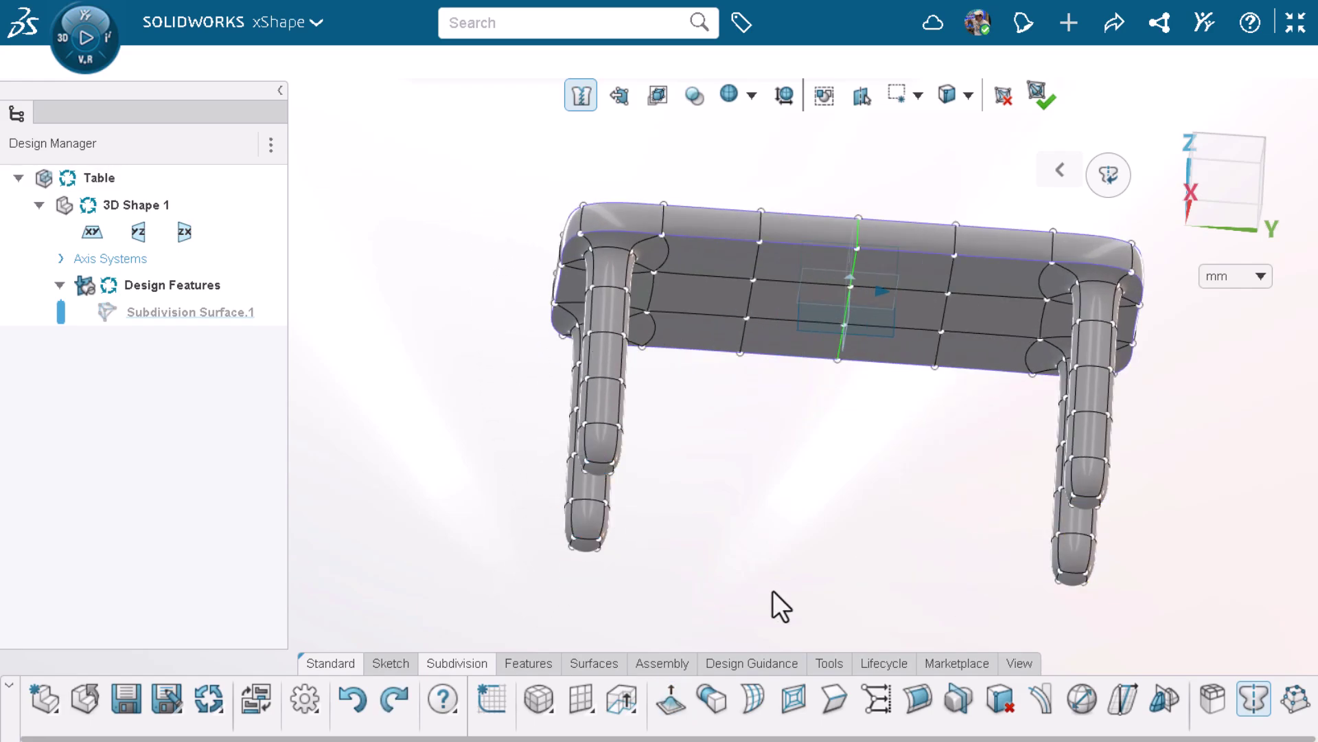
Step: Crease the left leg's upper and bottom end faces at full strength 100
left_click(836, 703)
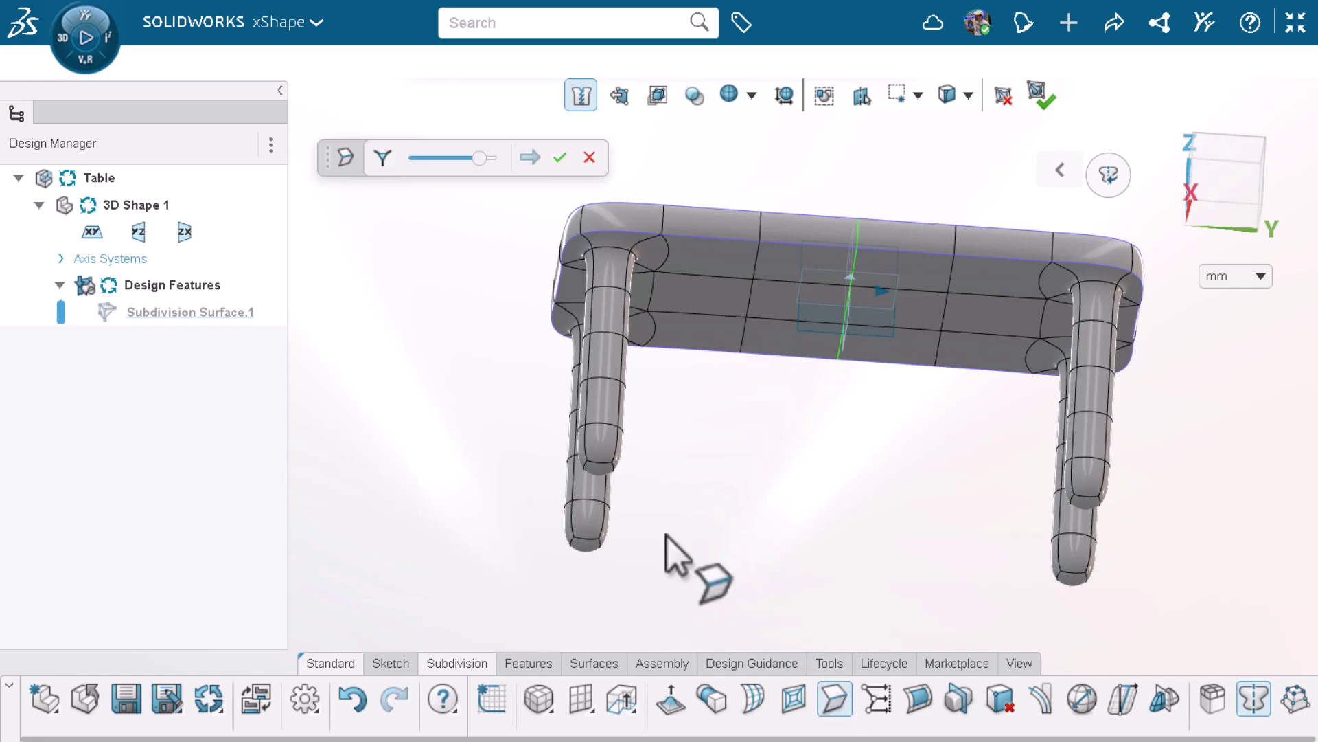
left_click(603, 482)
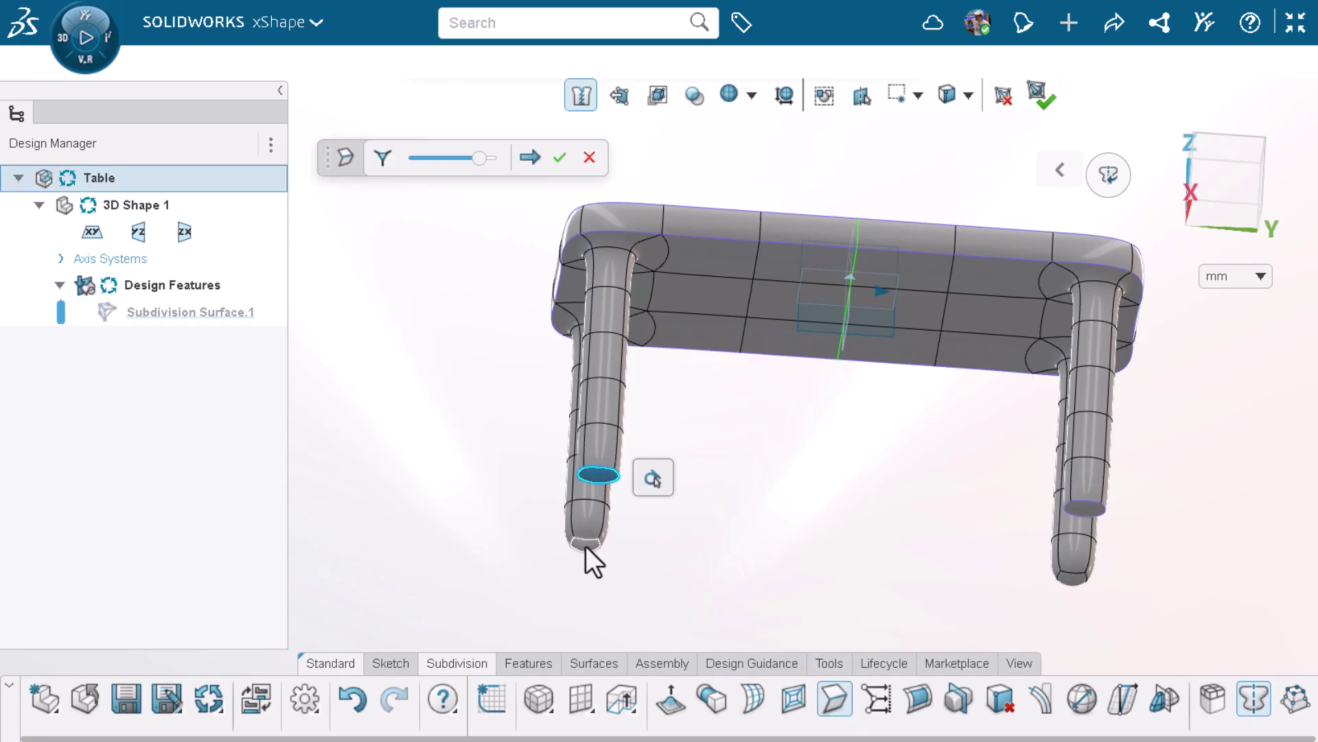
left_click(585, 546)
mouse_move(479, 157)
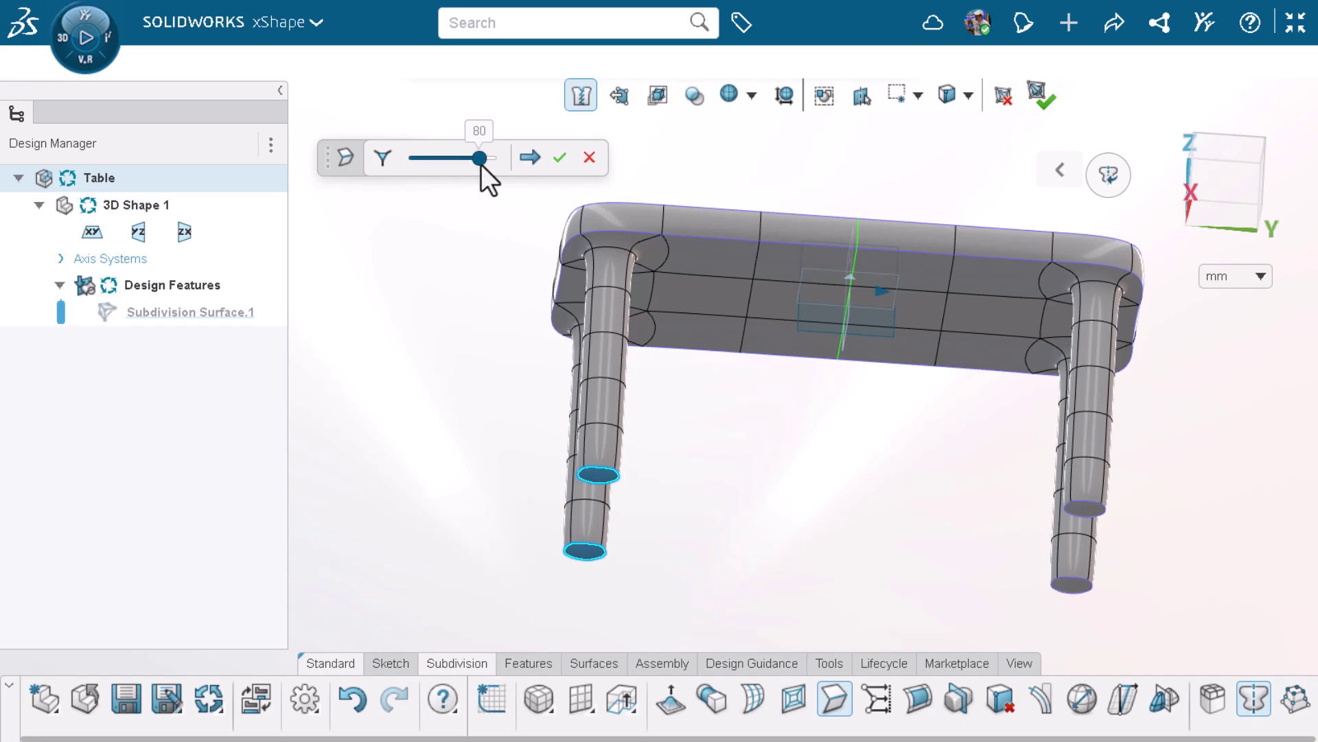
left_click_drag(500, 166, 500, 165)
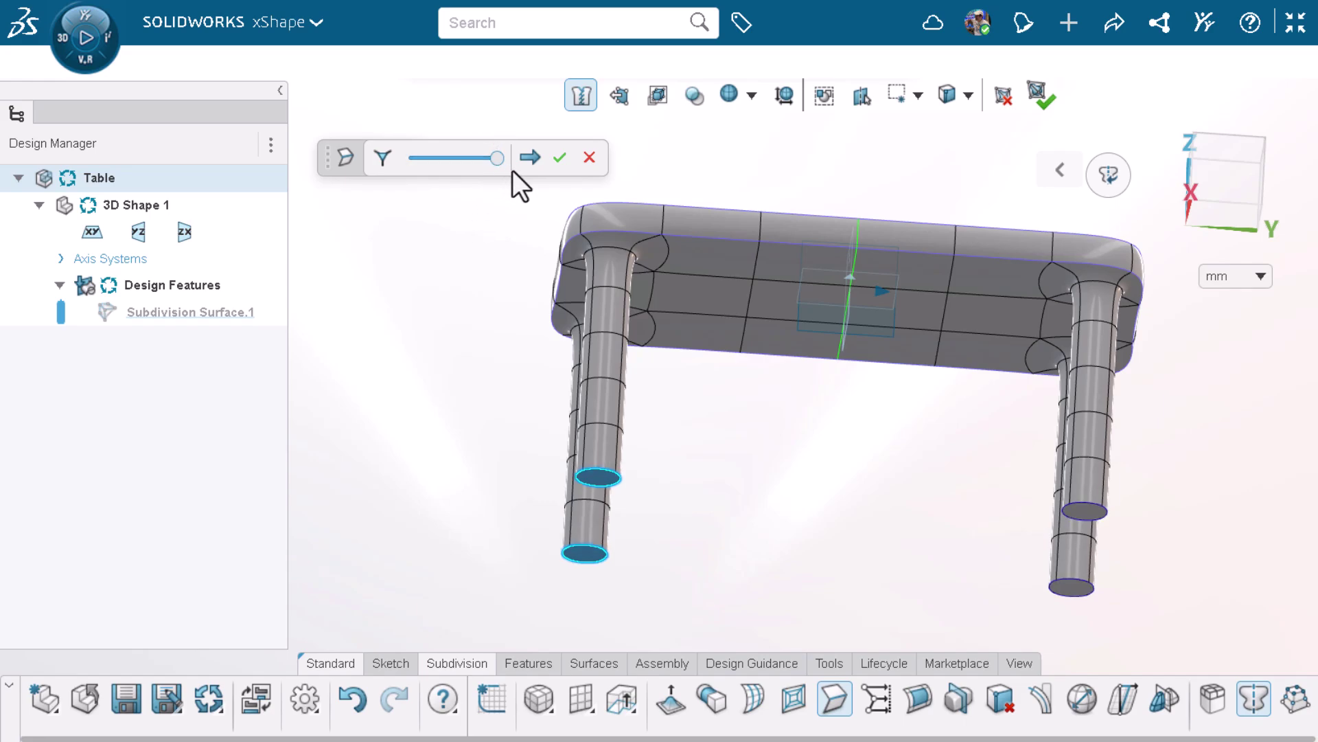
left_click(560, 158)
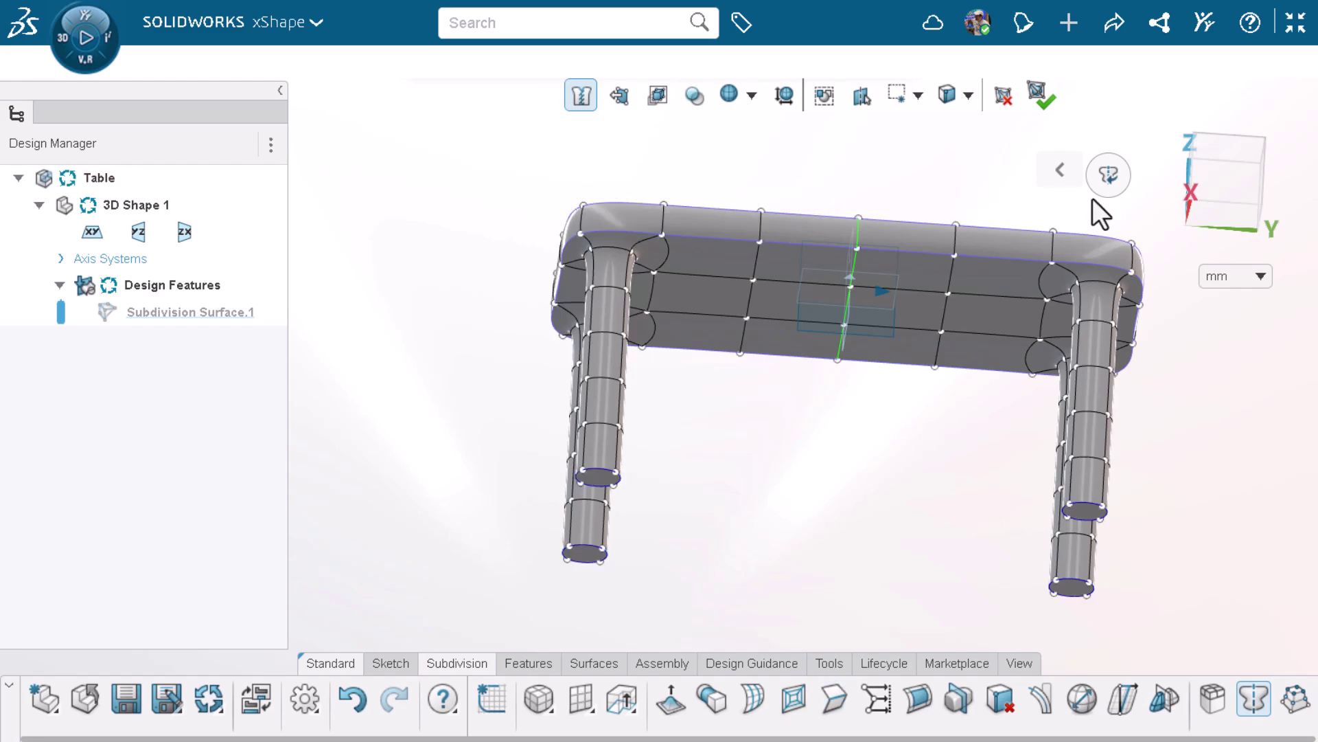
Step: Switch to isometric view, clear the stray edge-loop selection, and zoom to fit
left_click(1105, 182)
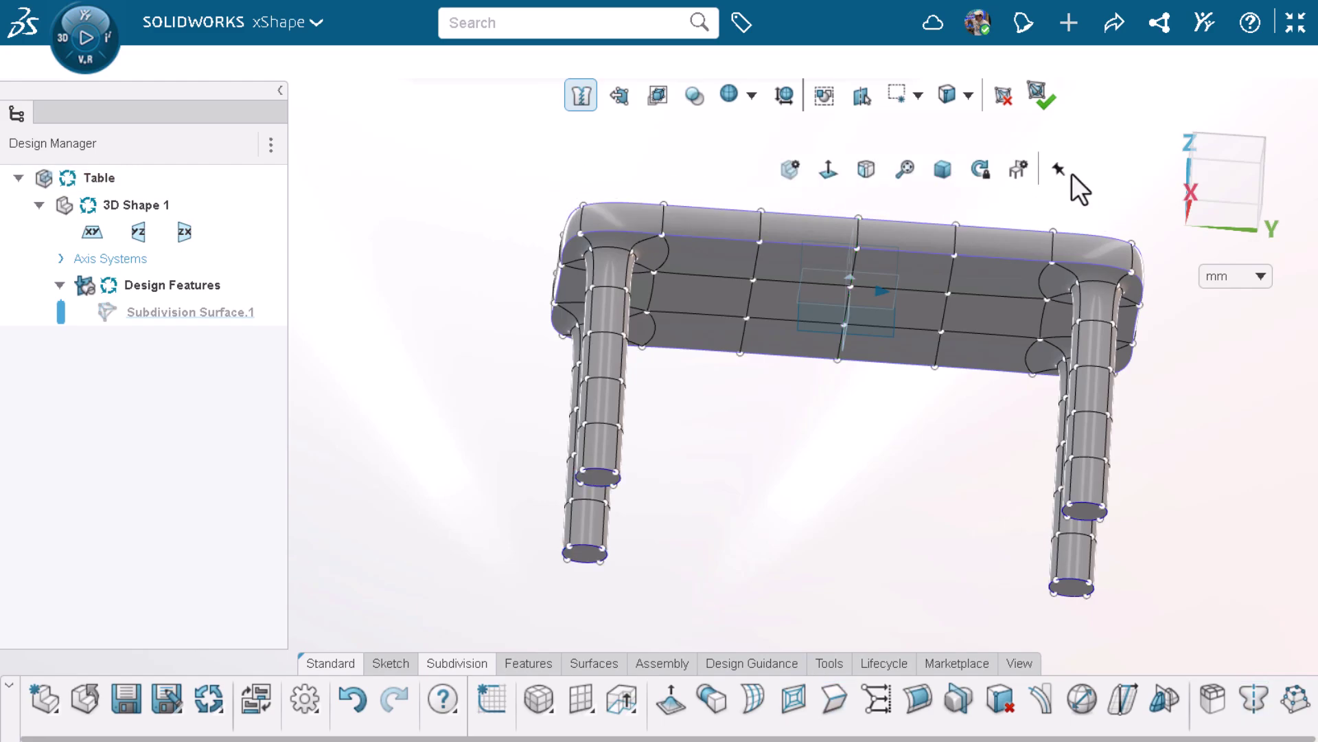
left_click(943, 171)
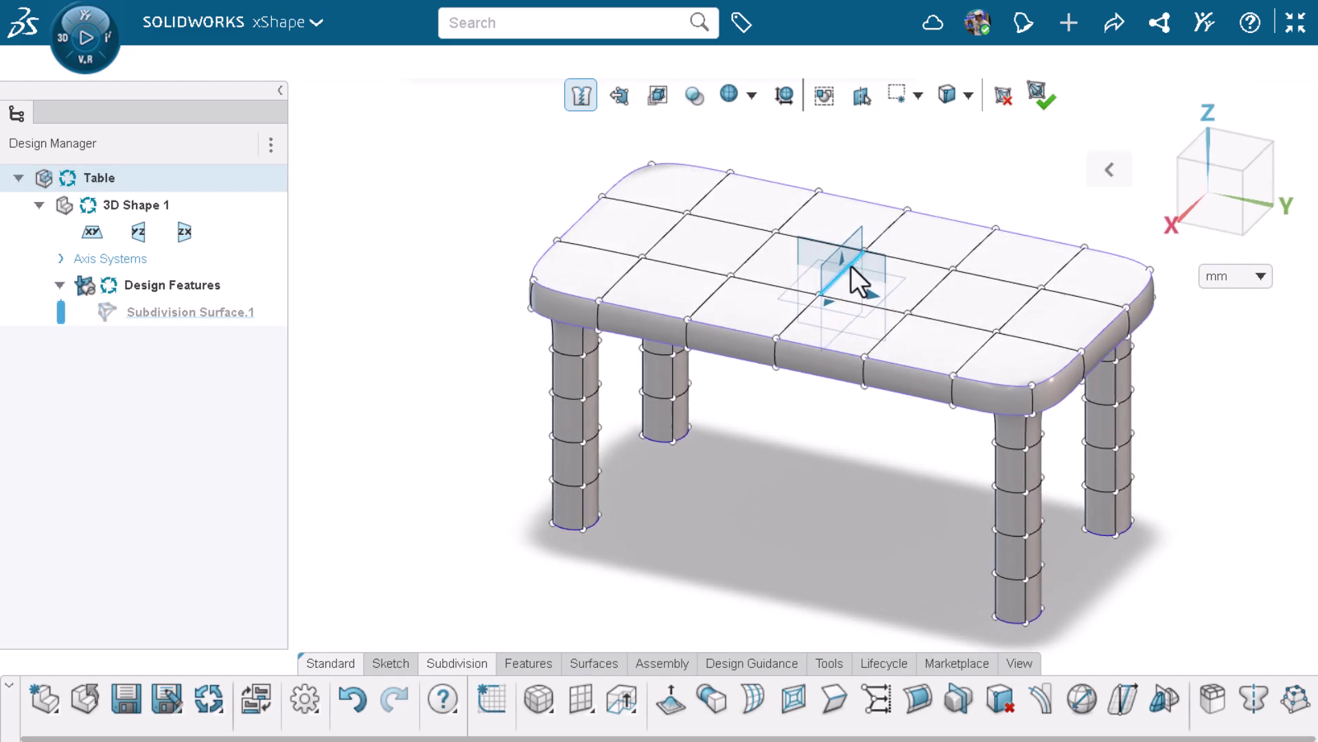
left_click(851, 266)
left_click(820, 463)
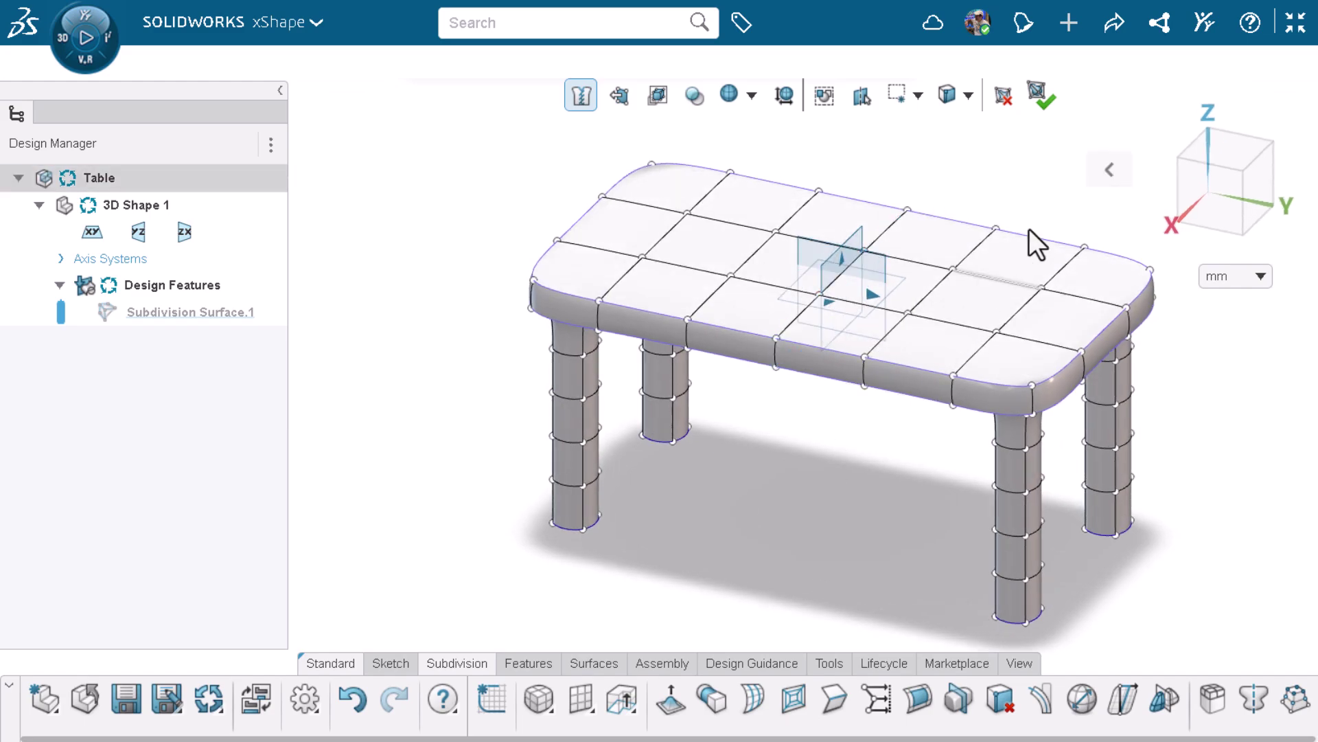
left_click(1098, 181)
left_click(903, 168)
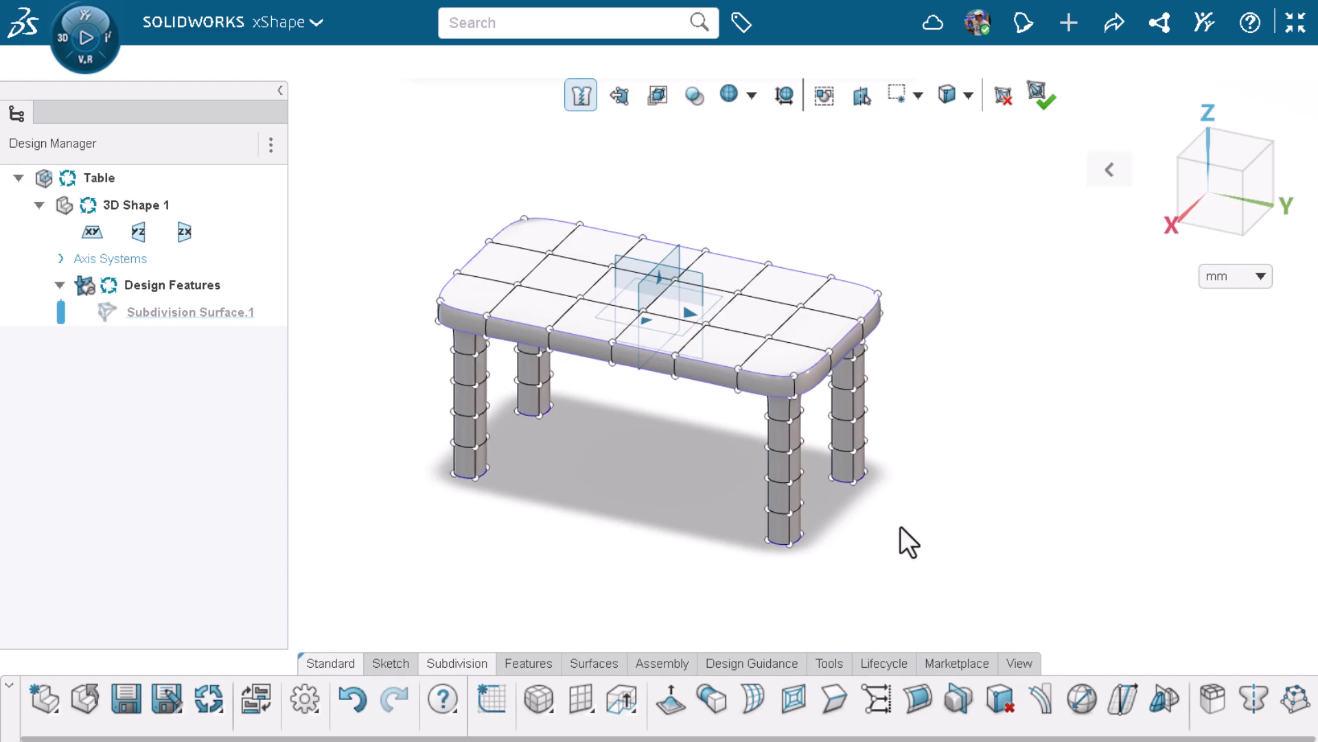
Step: Bridge the two front legs with a curved beam
left_click(671, 703)
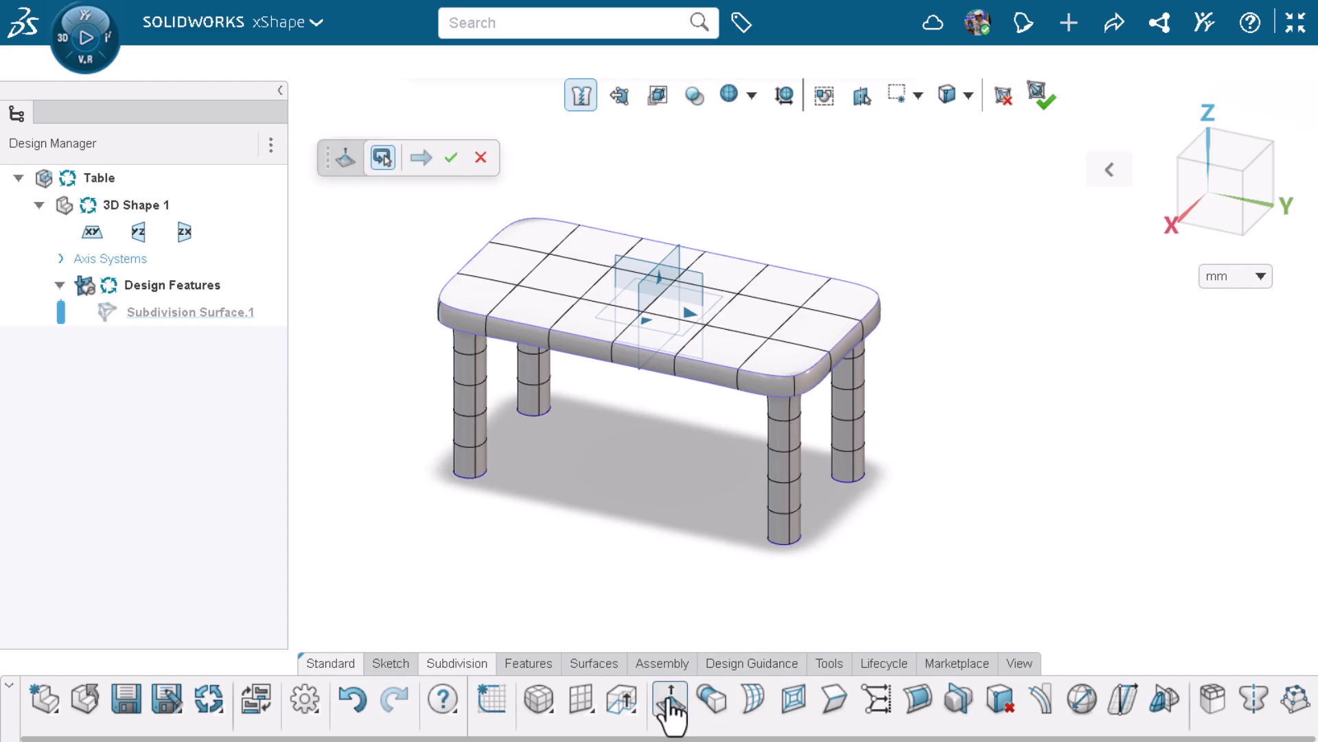
left_click(842, 439)
mouse_move(694, 475)
middle_mouse_down()
mouse_move(371, 494)
mouse_move(393, 474)
middle_mouse_up()
left_click(495, 468)
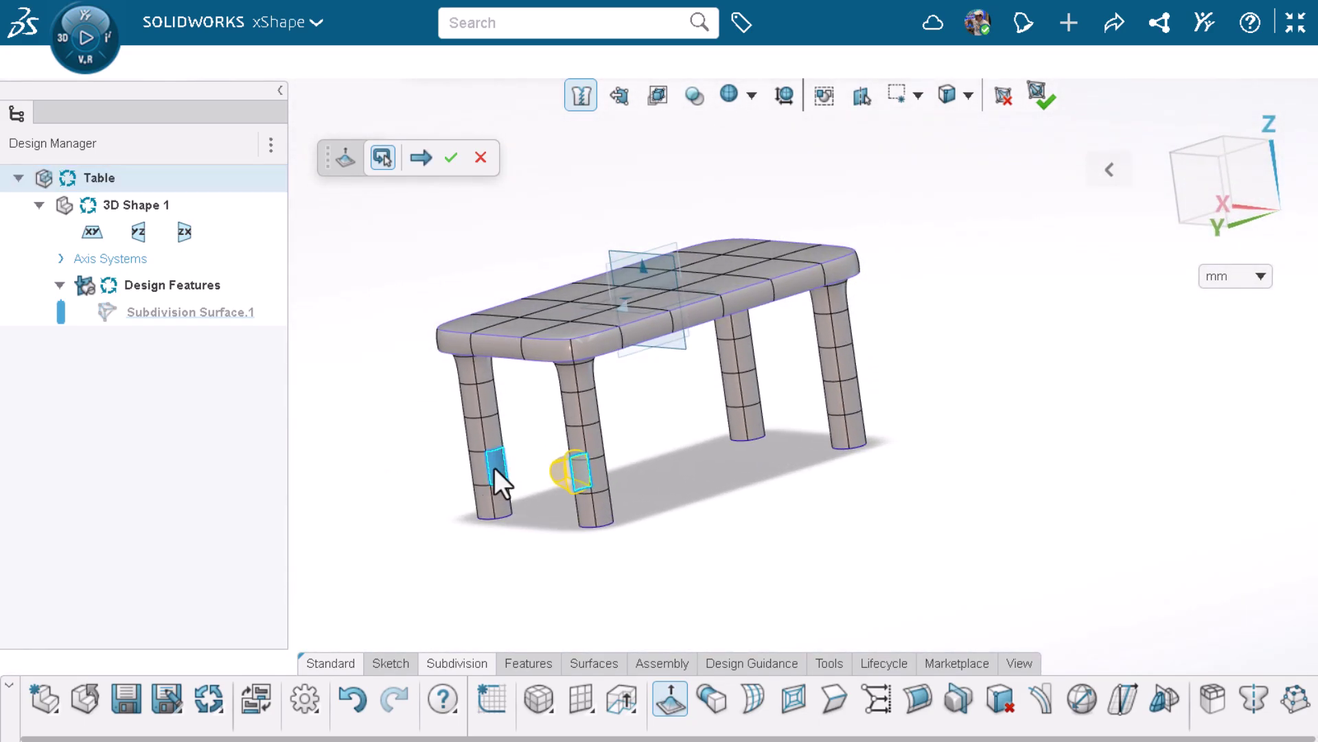
left_click(383, 162)
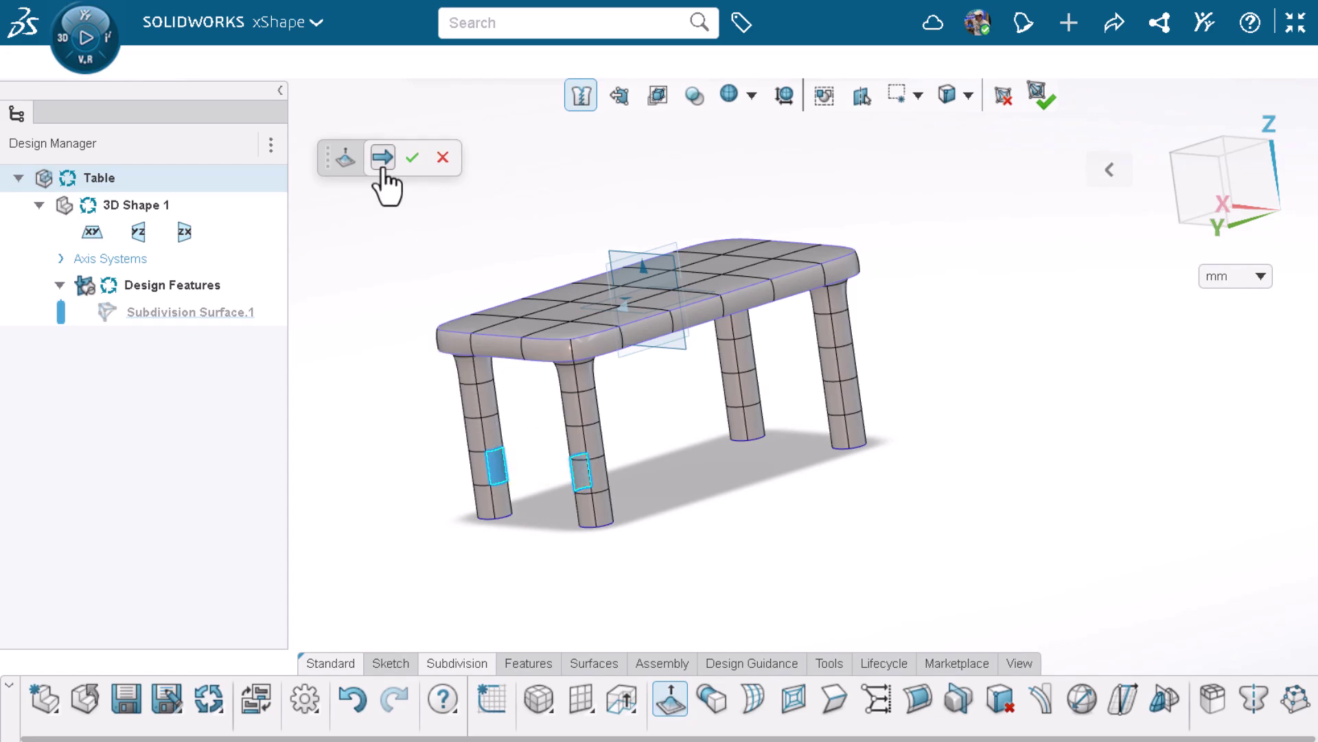
Step: Bridge the back leg pair with a second curved beam
left_click(757, 399)
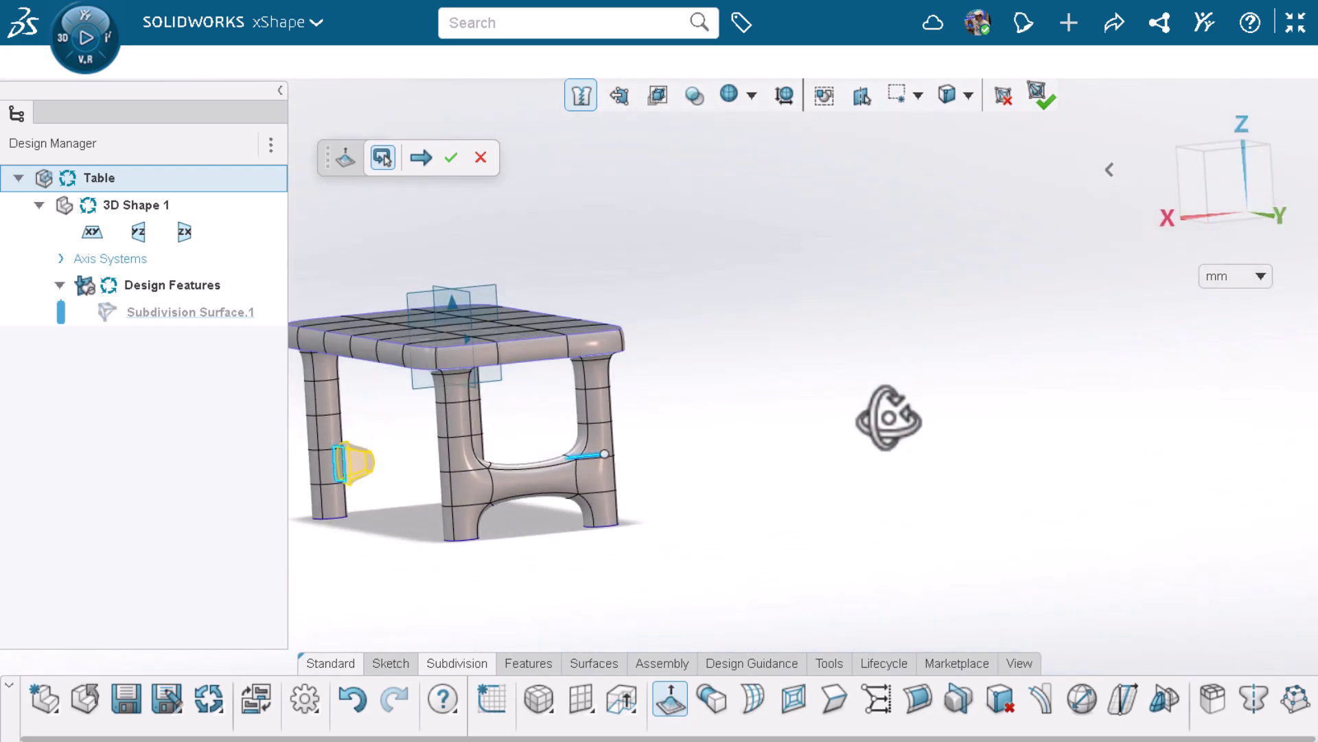
middle_click_drag(685, 438, 883, 447)
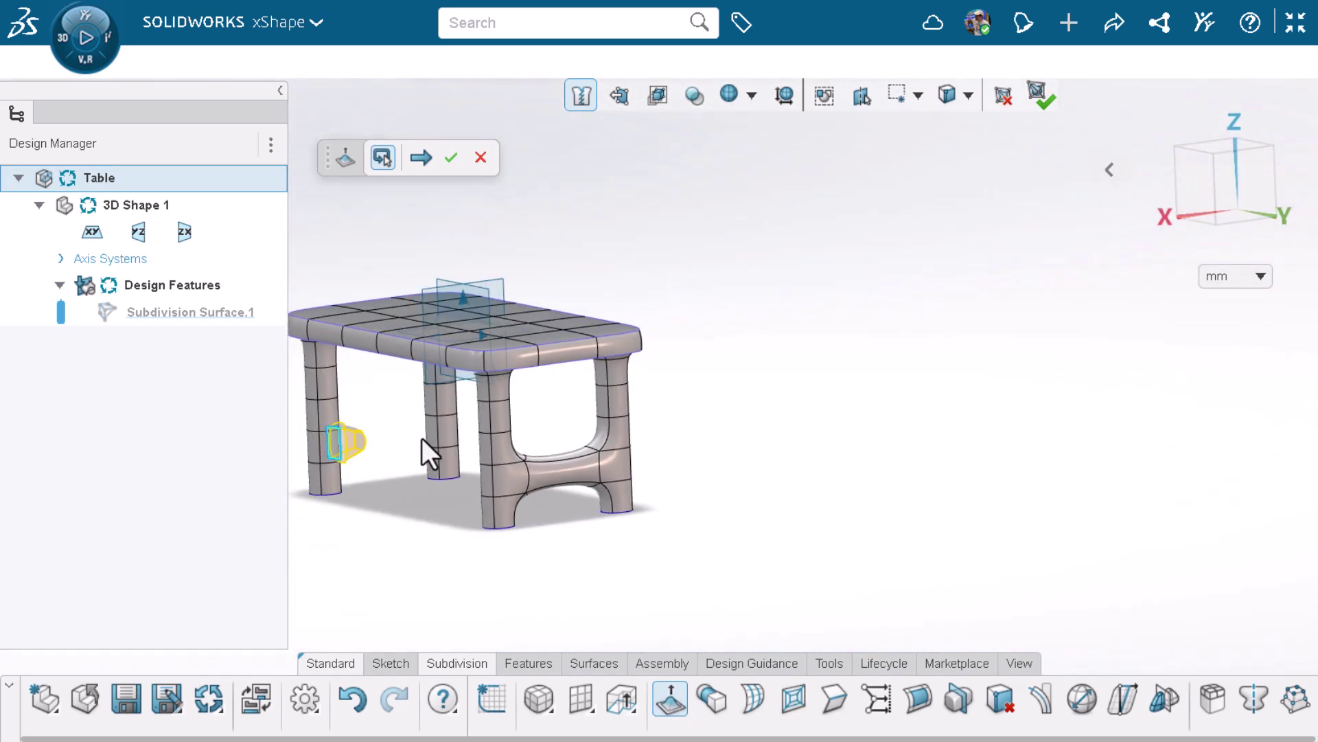
left_click(431, 432)
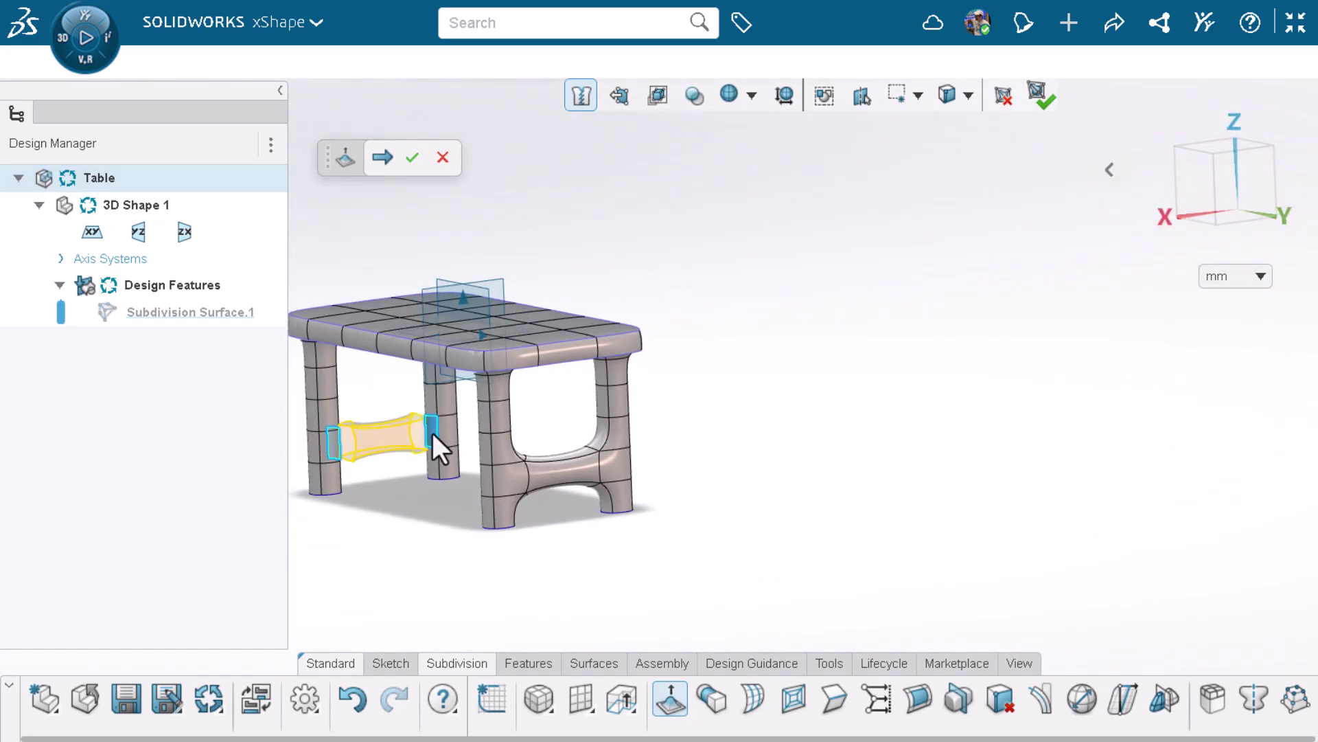
left_click(412, 157)
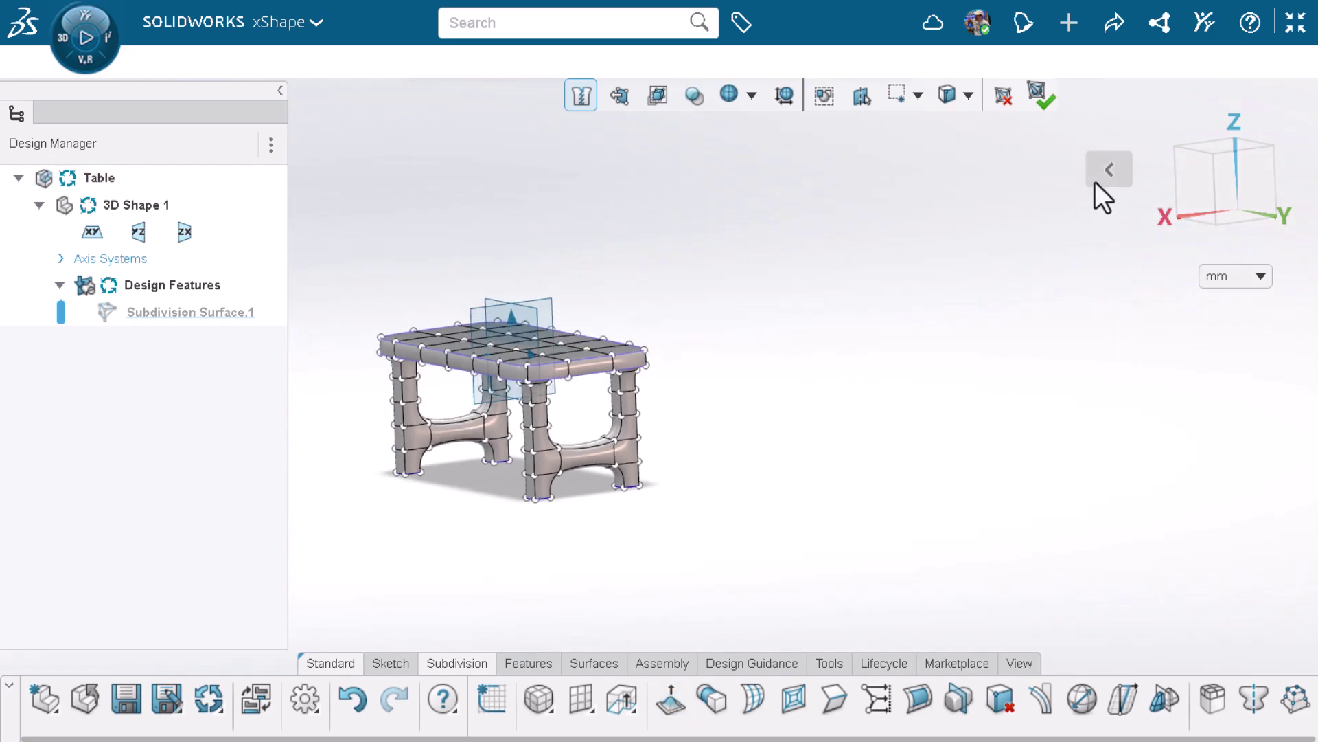
left_click(1110, 169)
left_click(905, 170)
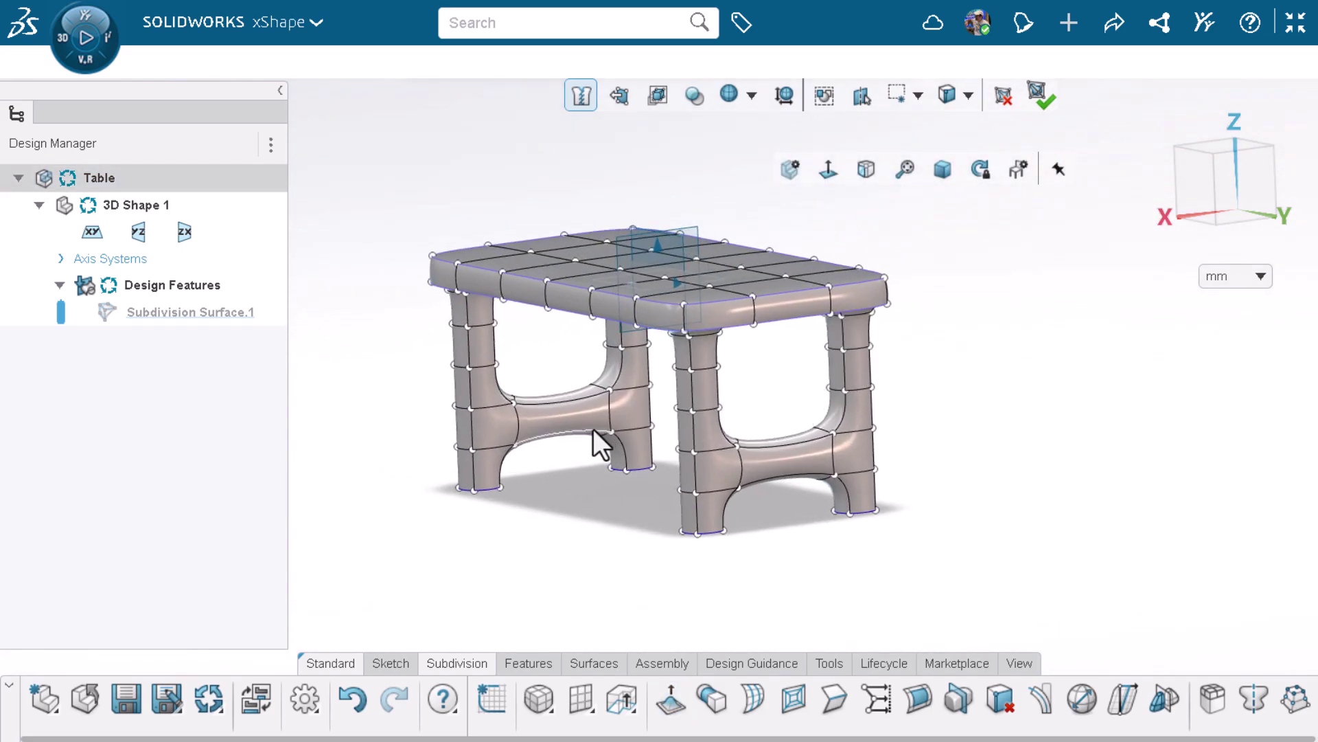
Step: Select the middle faces of the left and right side bridges
left_click(601, 442)
middle_click_drag(595, 483, 1007, 483)
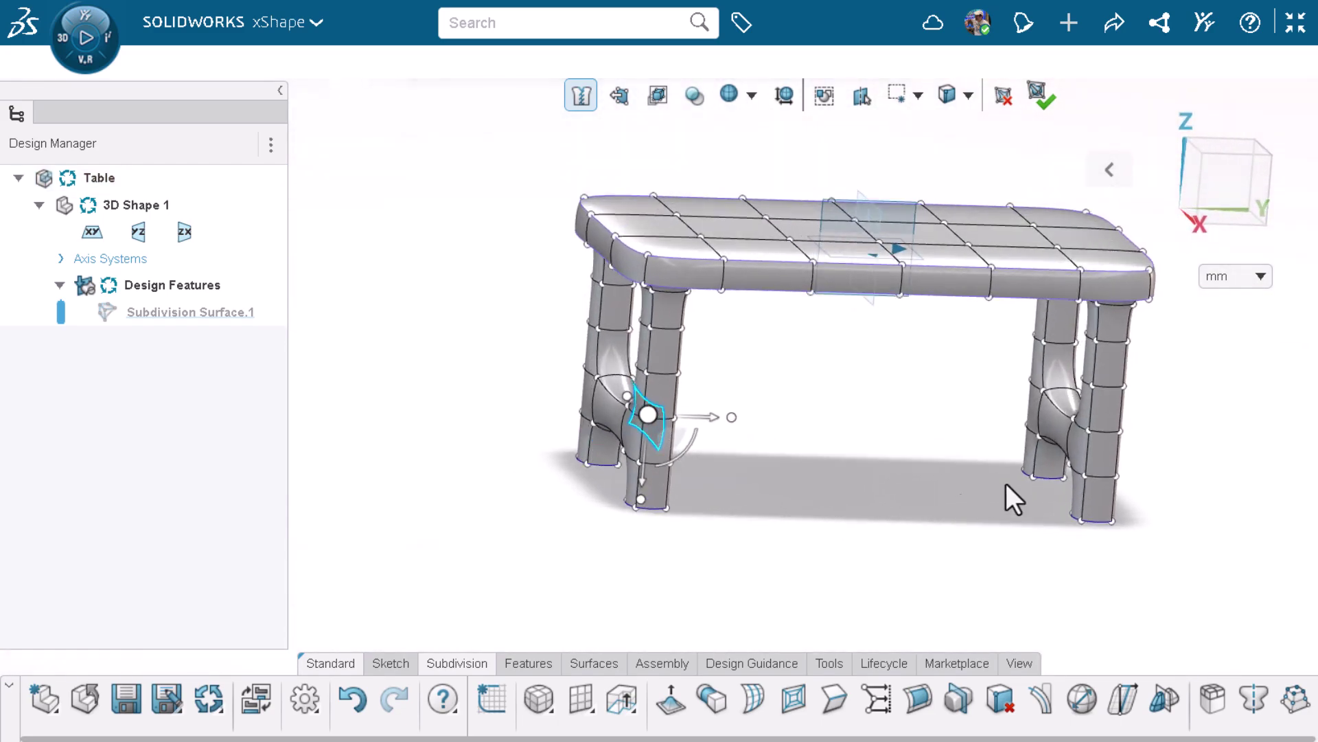
left_click(1057, 429, "ctrl")
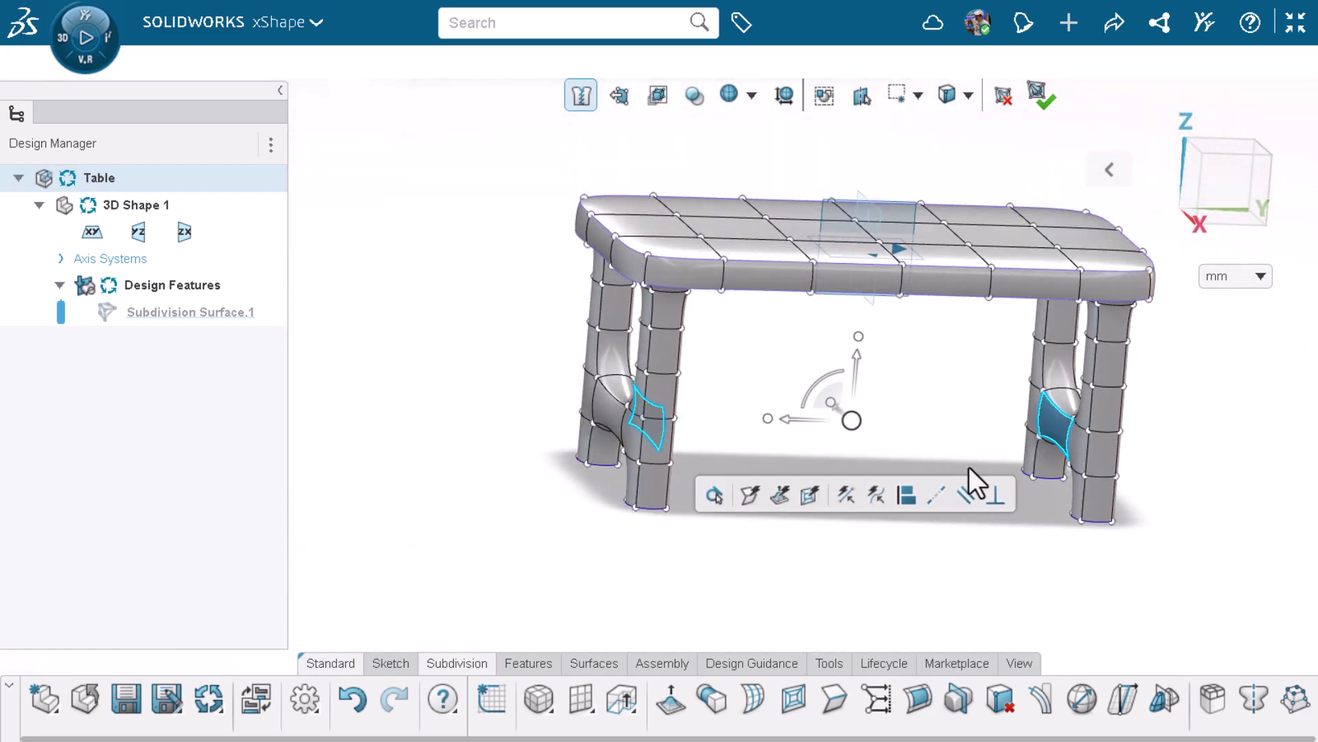
middle_click_drag(970, 467, 909, 460)
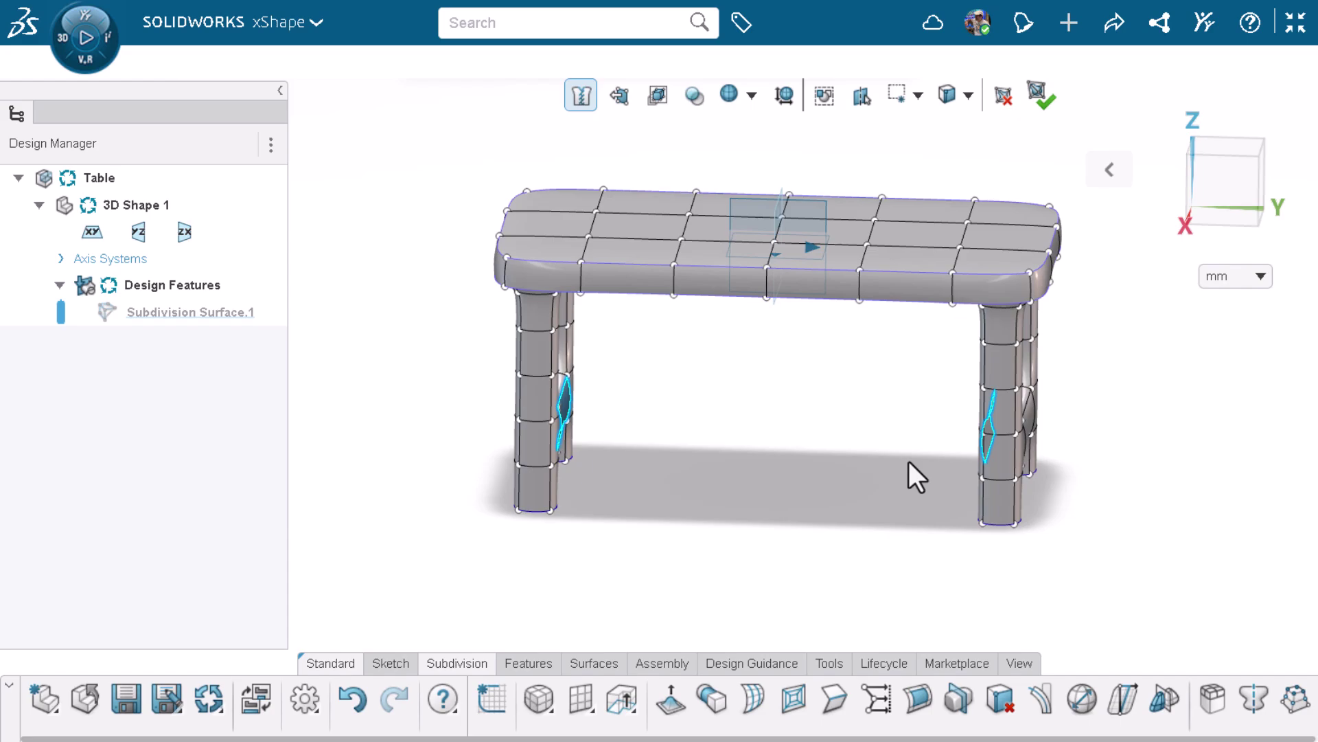
middle_click_drag(909, 460, 861, 461)
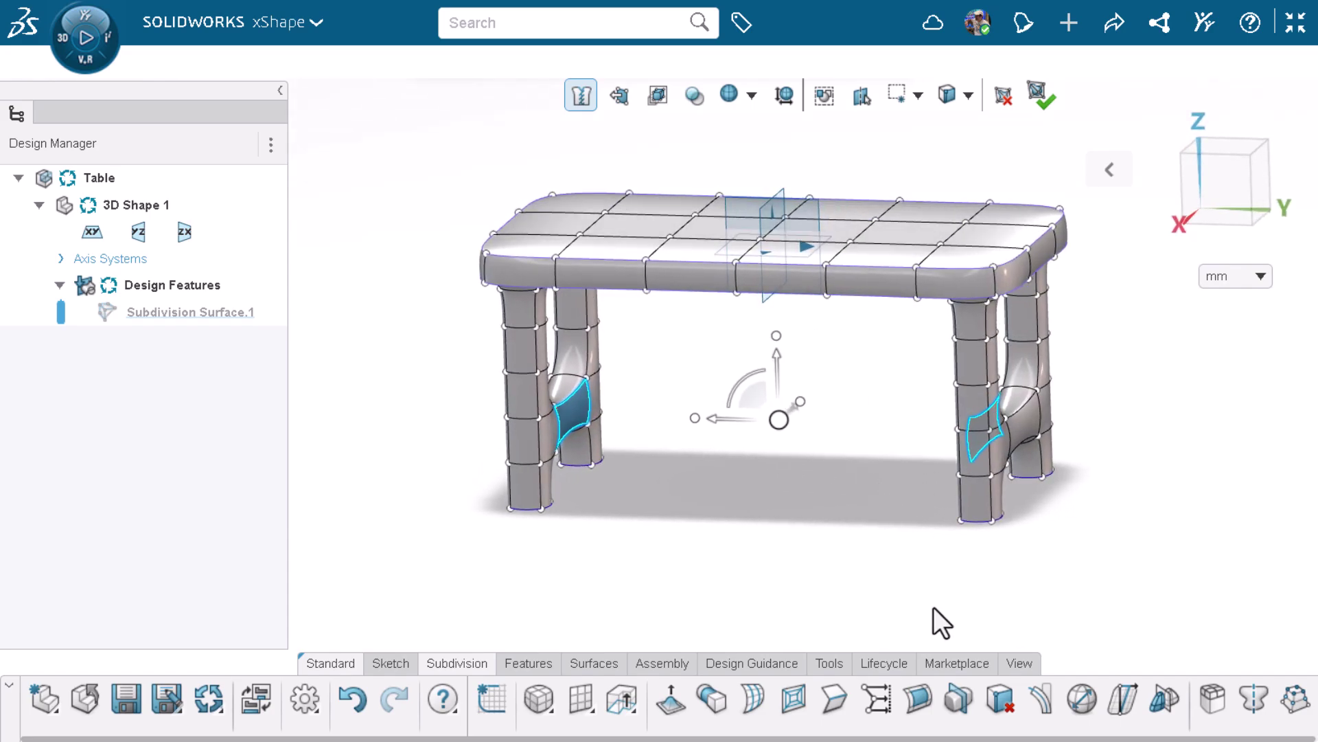
Step: Bridge the edges on both side bridges, with 2 segments on the right bridge
left_click(752, 700)
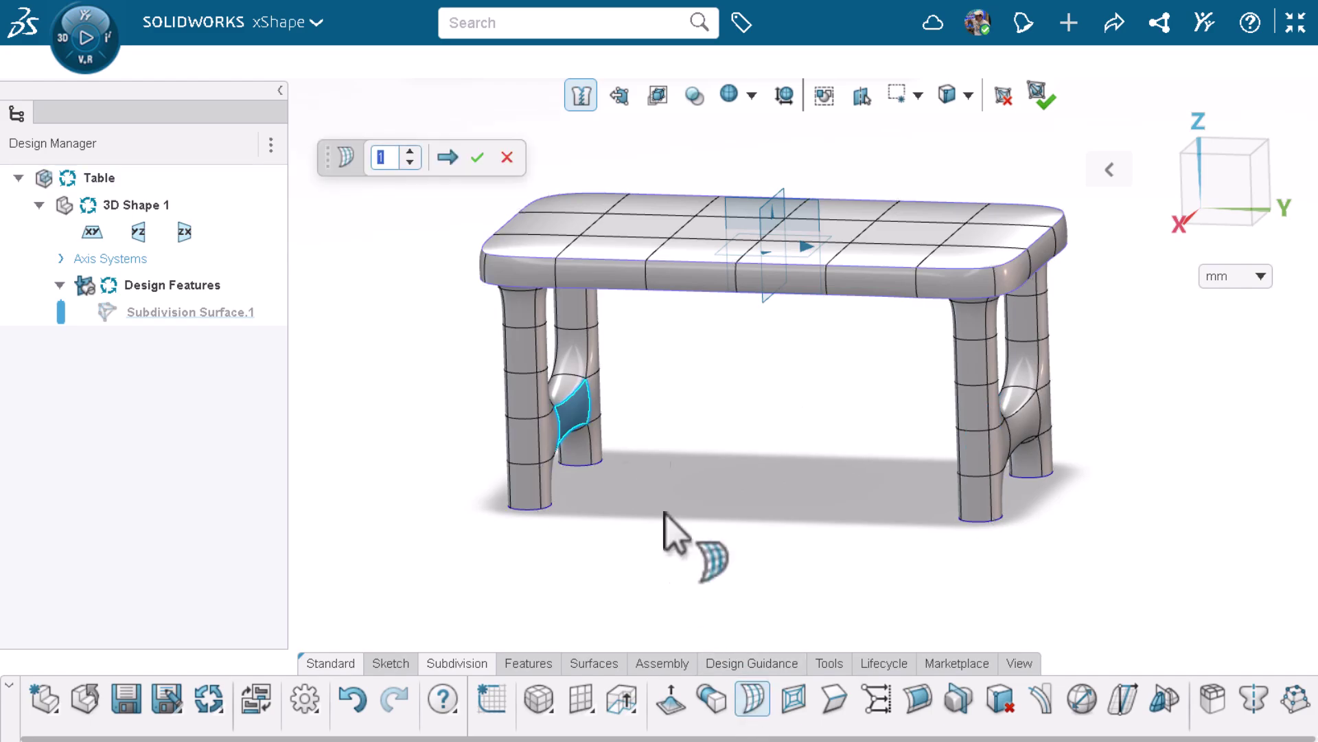
left_click(568, 399)
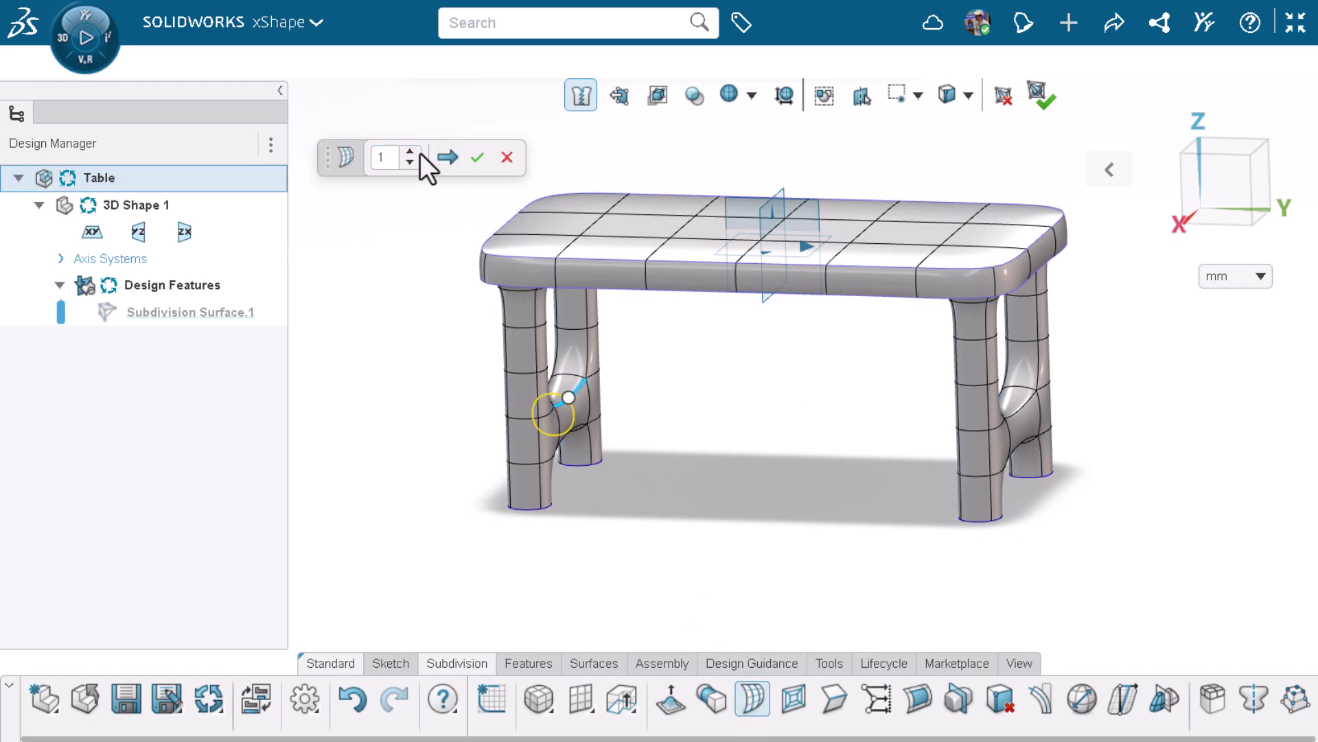
left_click(447, 158)
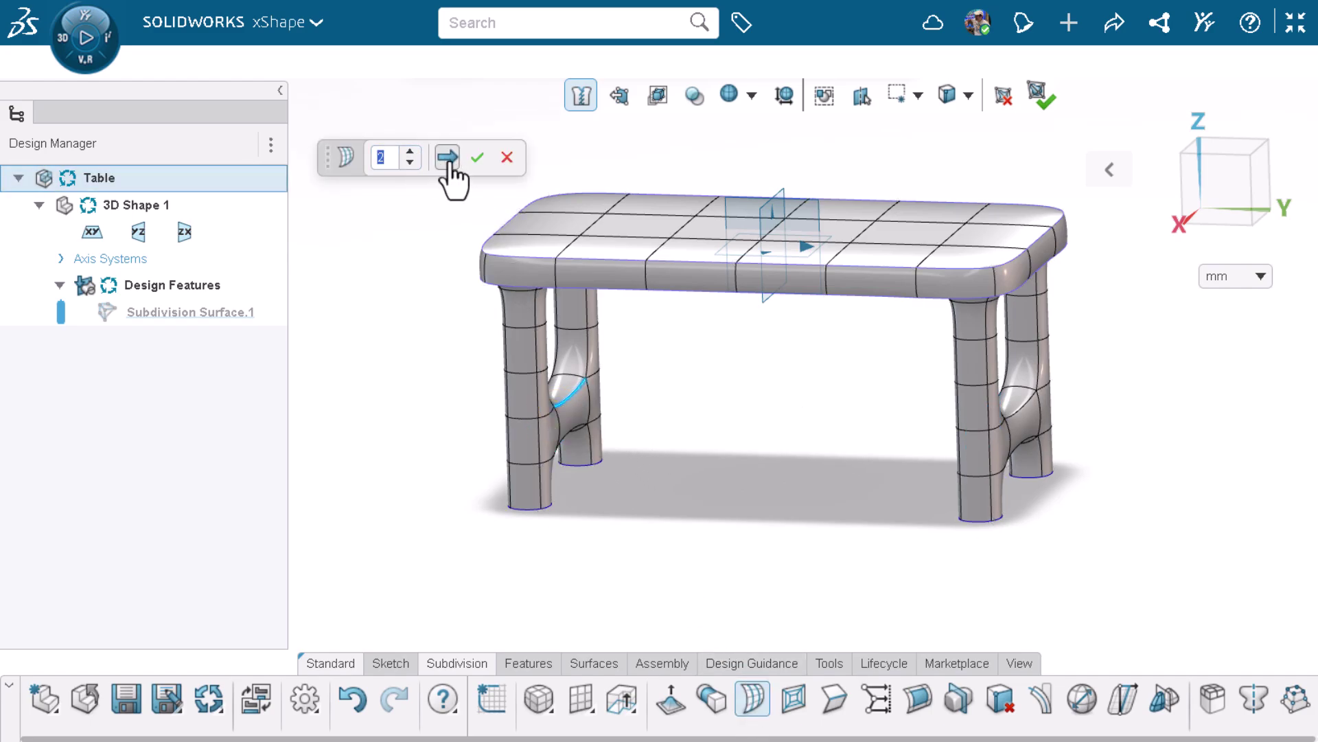
left_click(1020, 411)
left_click(410, 152)
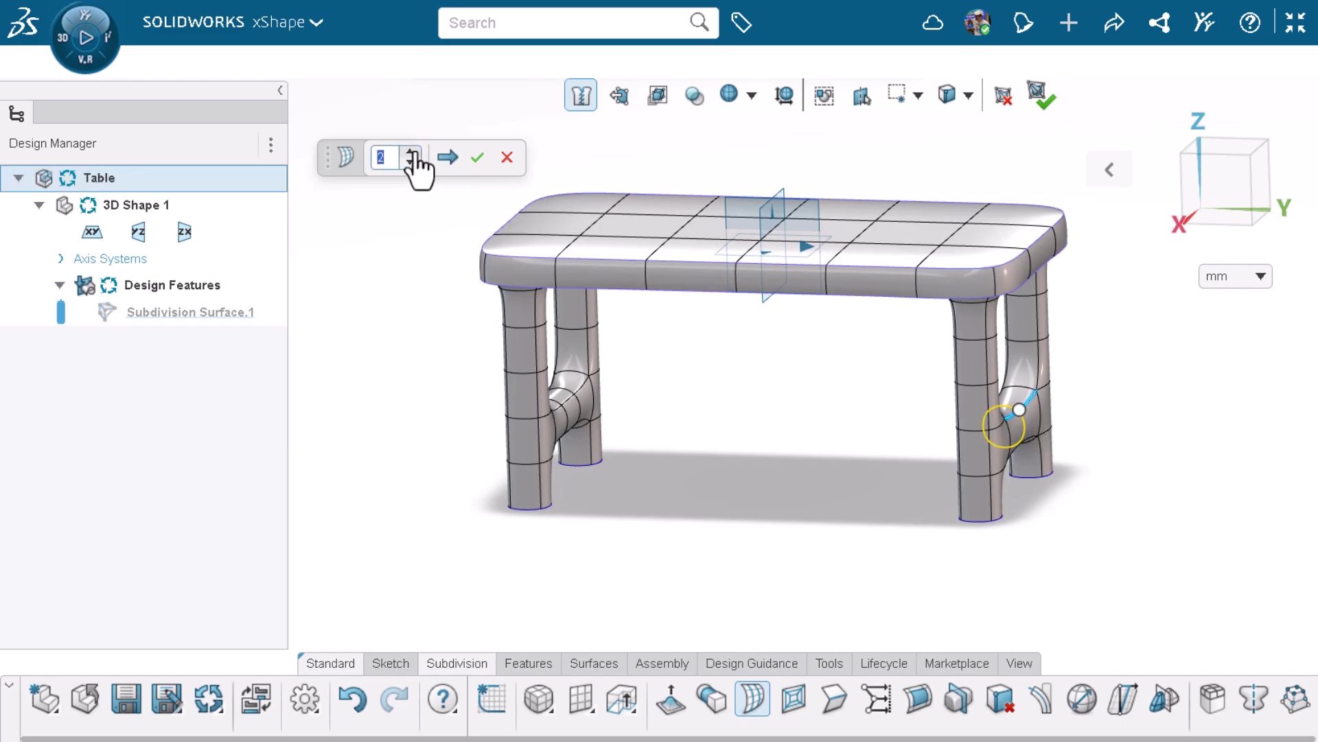
left_click(476, 158)
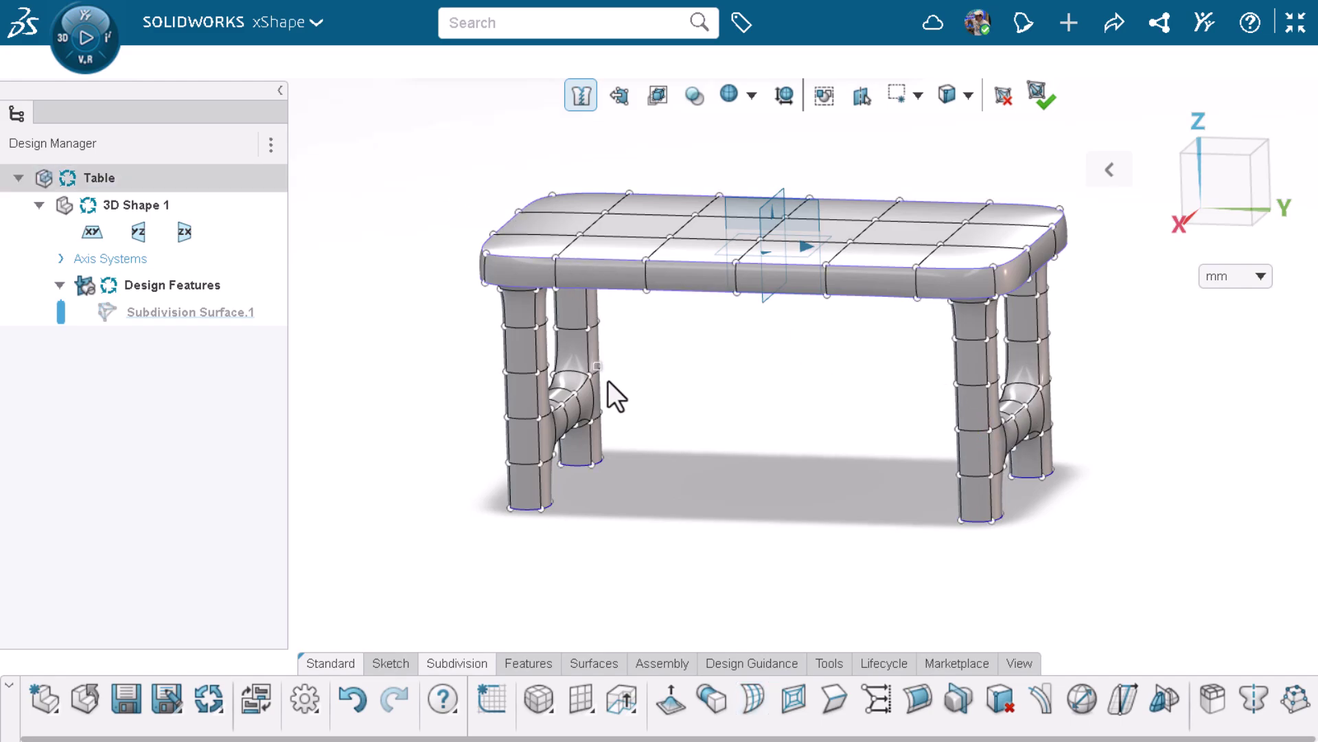
left_click(574, 410)
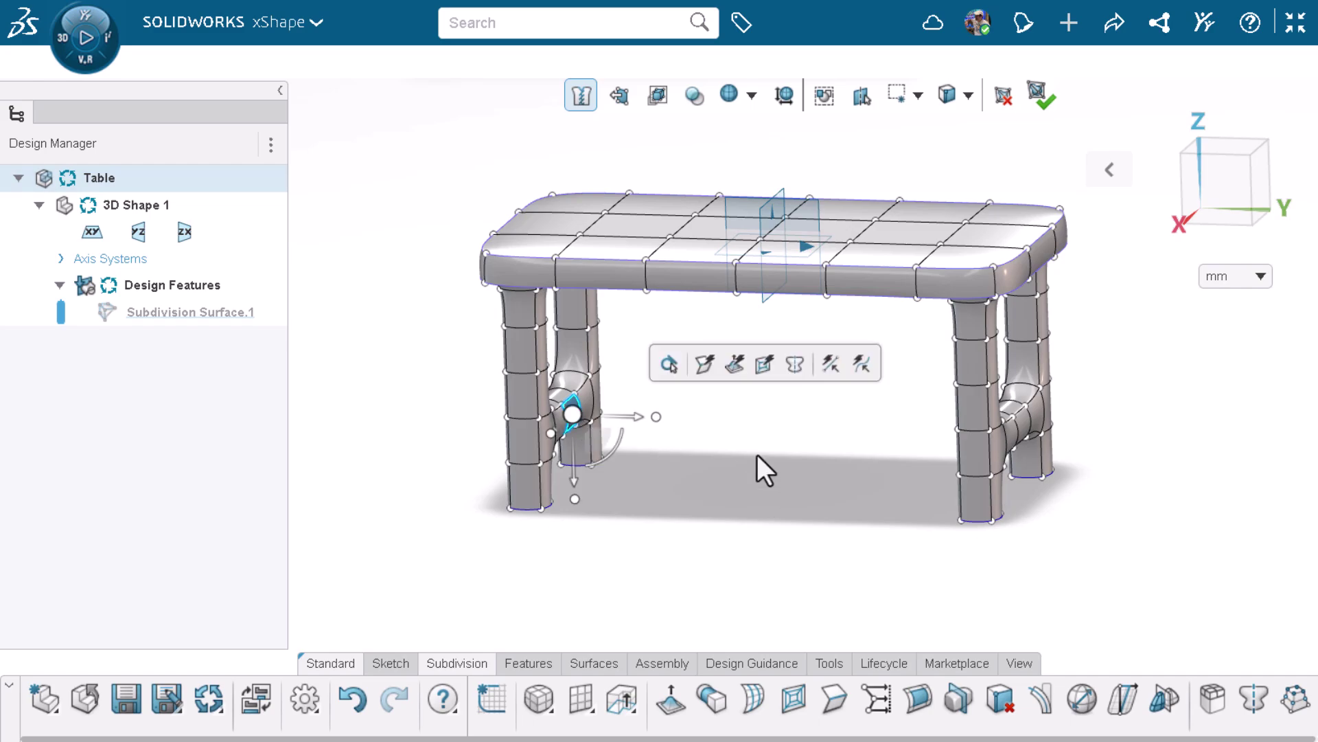
Step: Extrude both bridges' inward faces into a long crossbar, then reset to the standard view
mouse_move(758, 455)
middle_mouse_down()
mouse_move(819, 476)
mouse_move(896, 458)
middle_mouse_up()
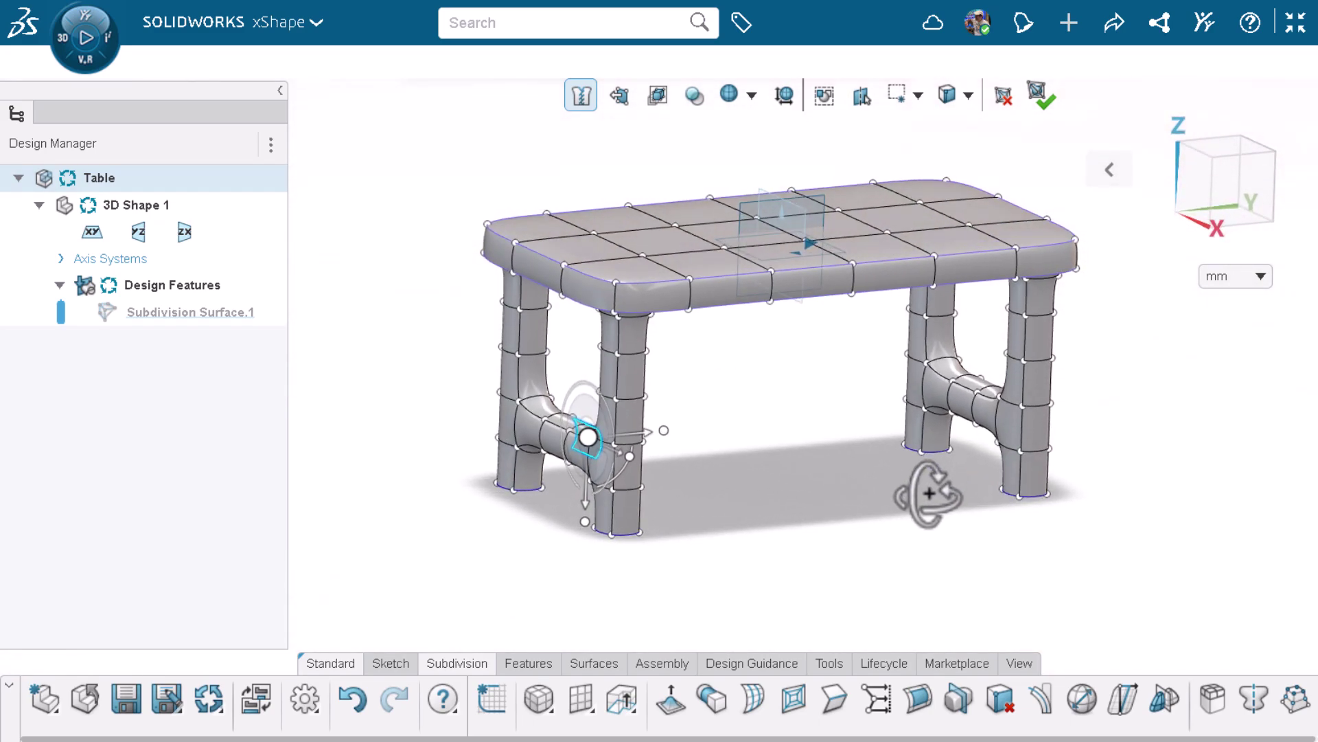
key("ctrl")
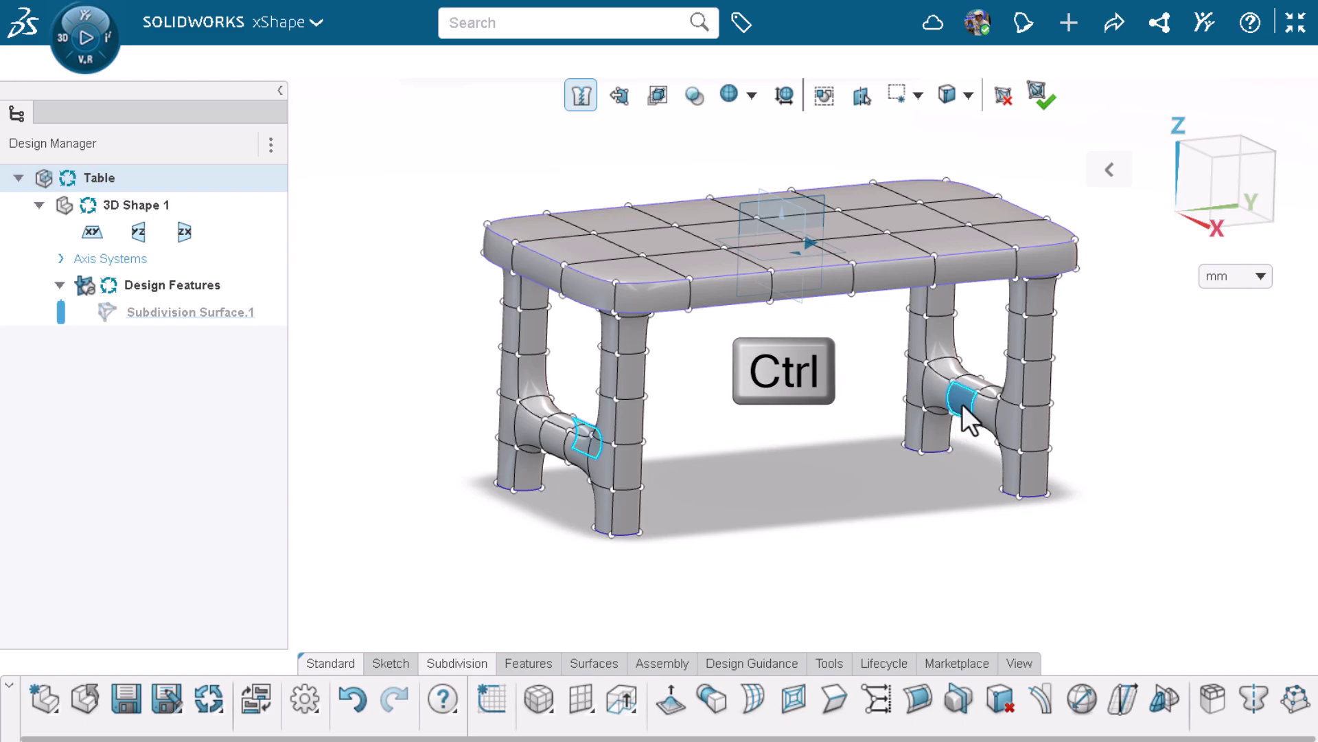
left_click(962, 404, "ctrl")
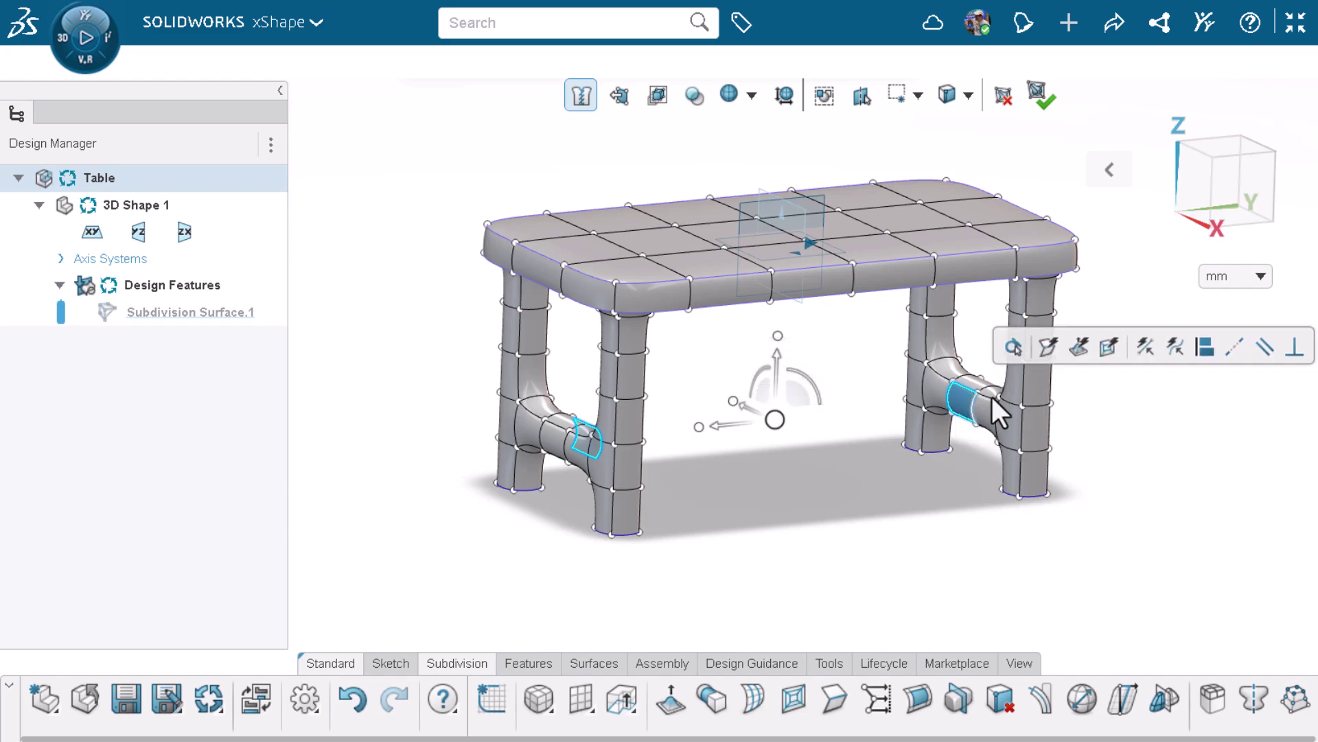
left_click(1078, 351)
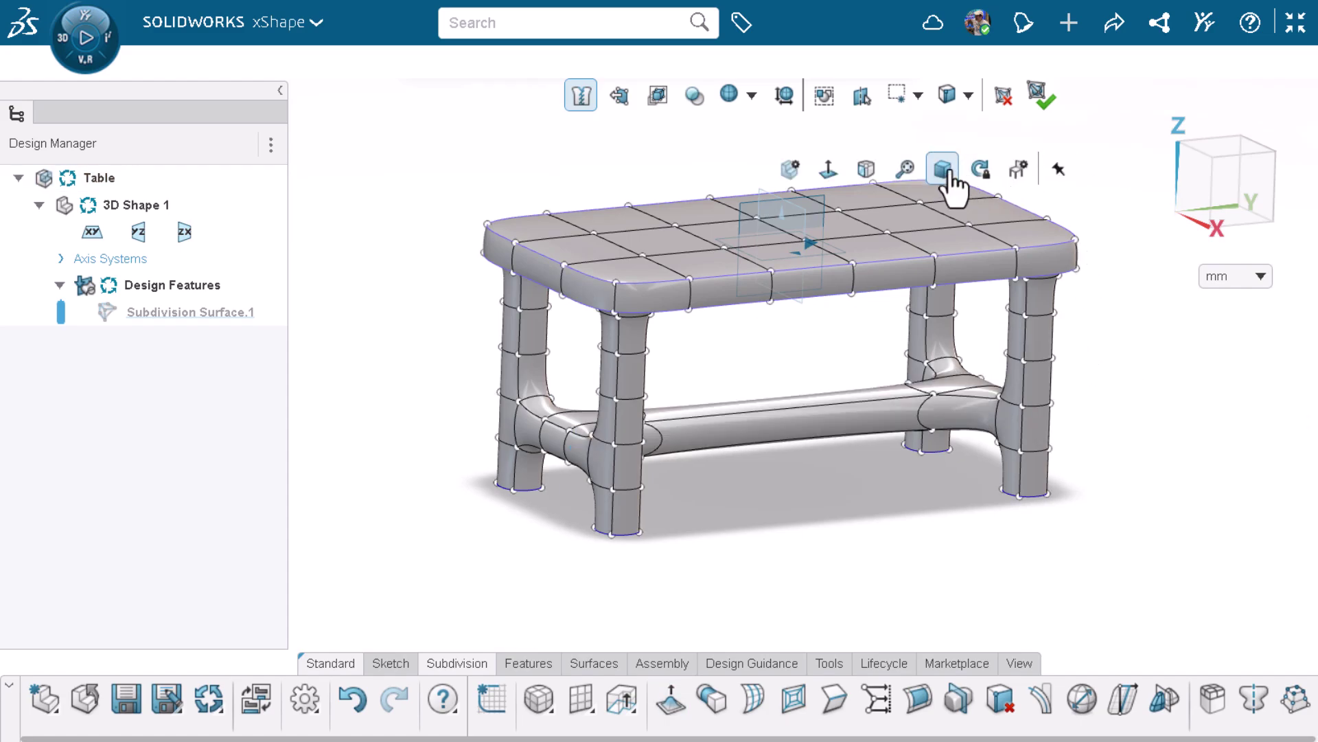
left_click(940, 172)
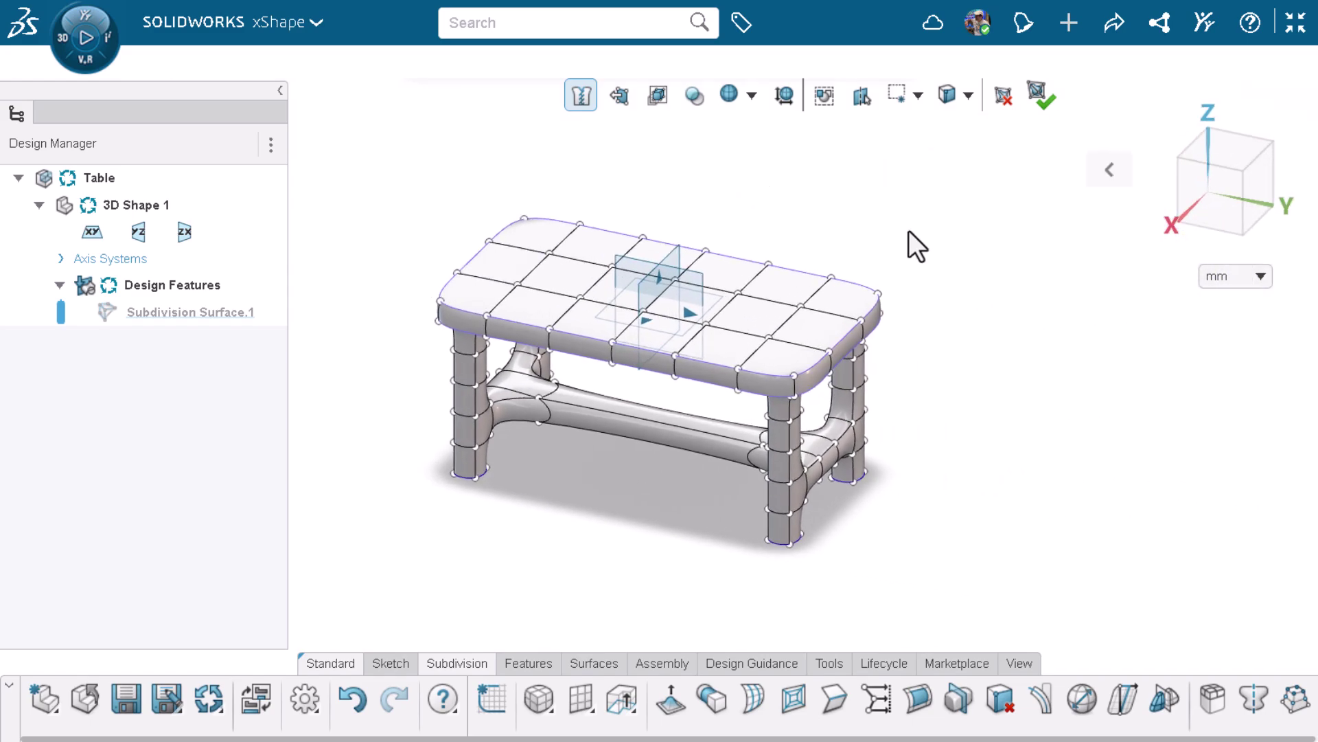
Step: Validate the subdivision surface, close the View Modes panel, and save the Table
left_click(1047, 100)
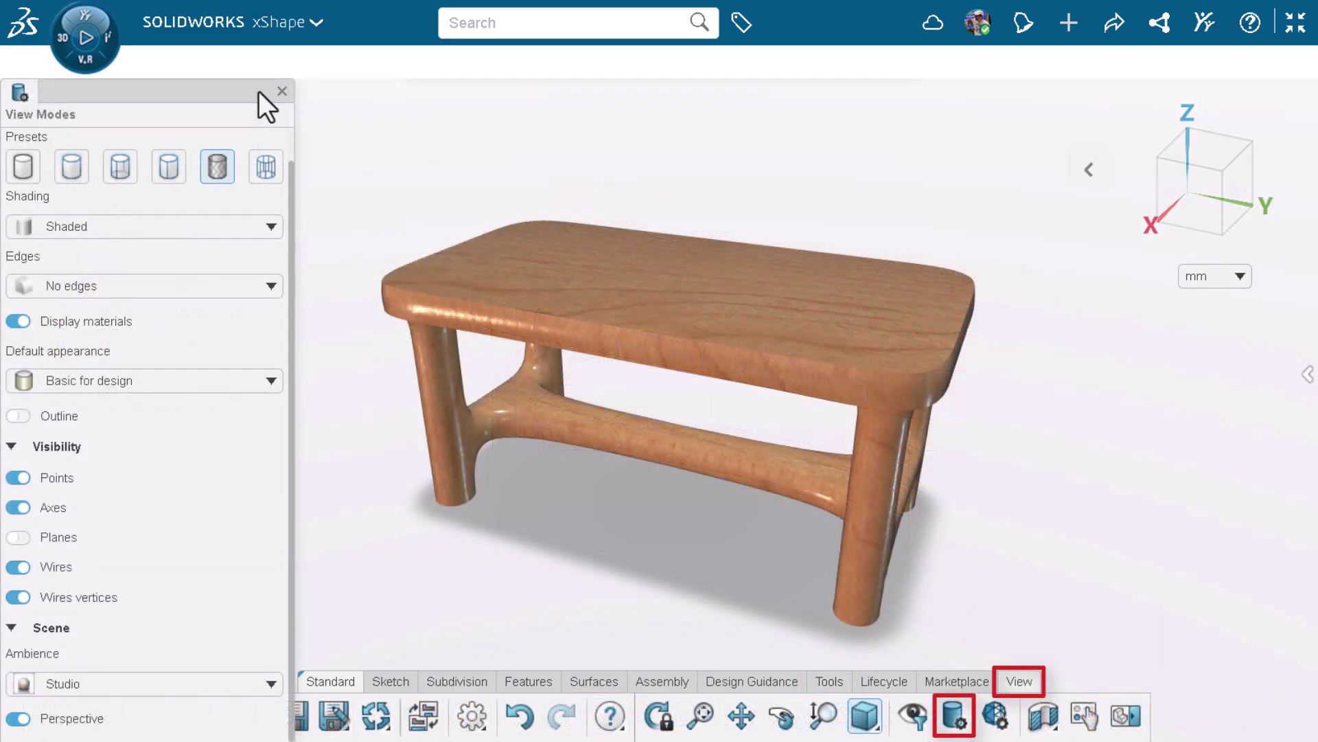
left_click(282, 91)
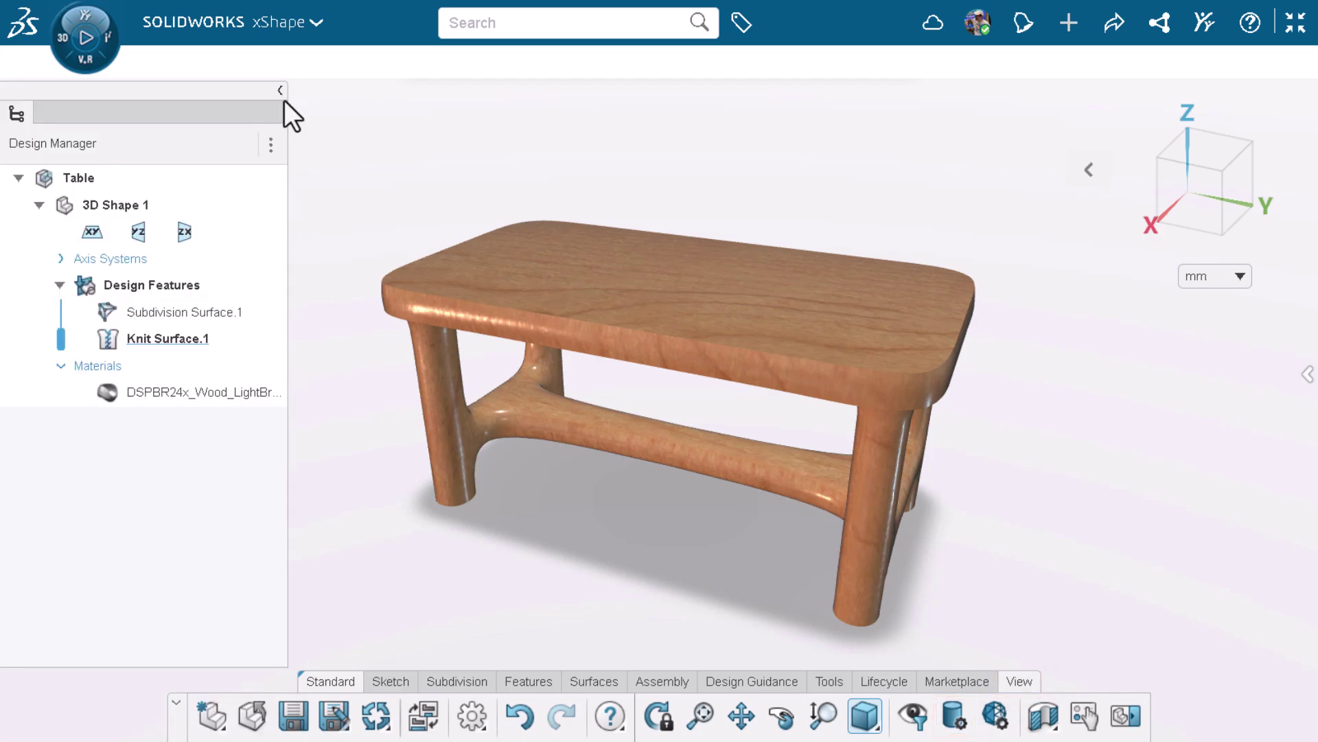
left_click(292, 710)
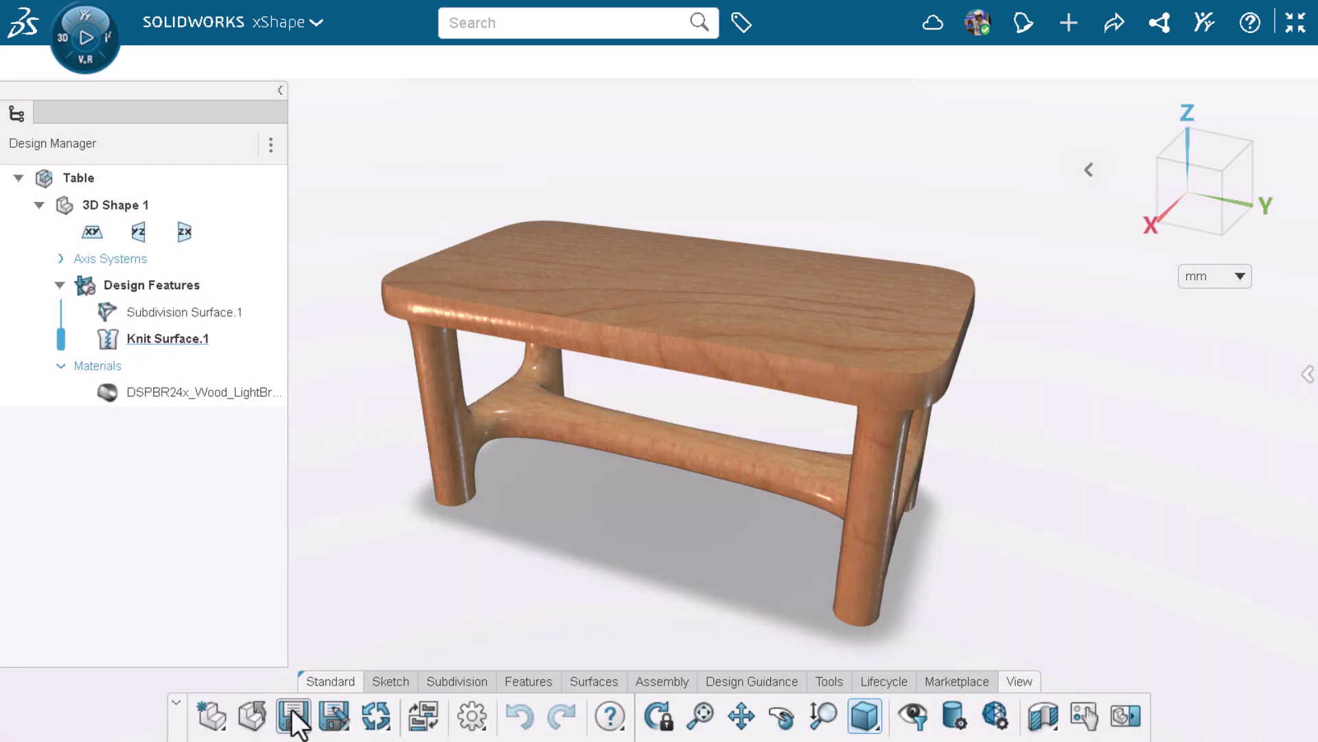
Step: Close the saved Table model and return to the start page
left_click(255, 721)
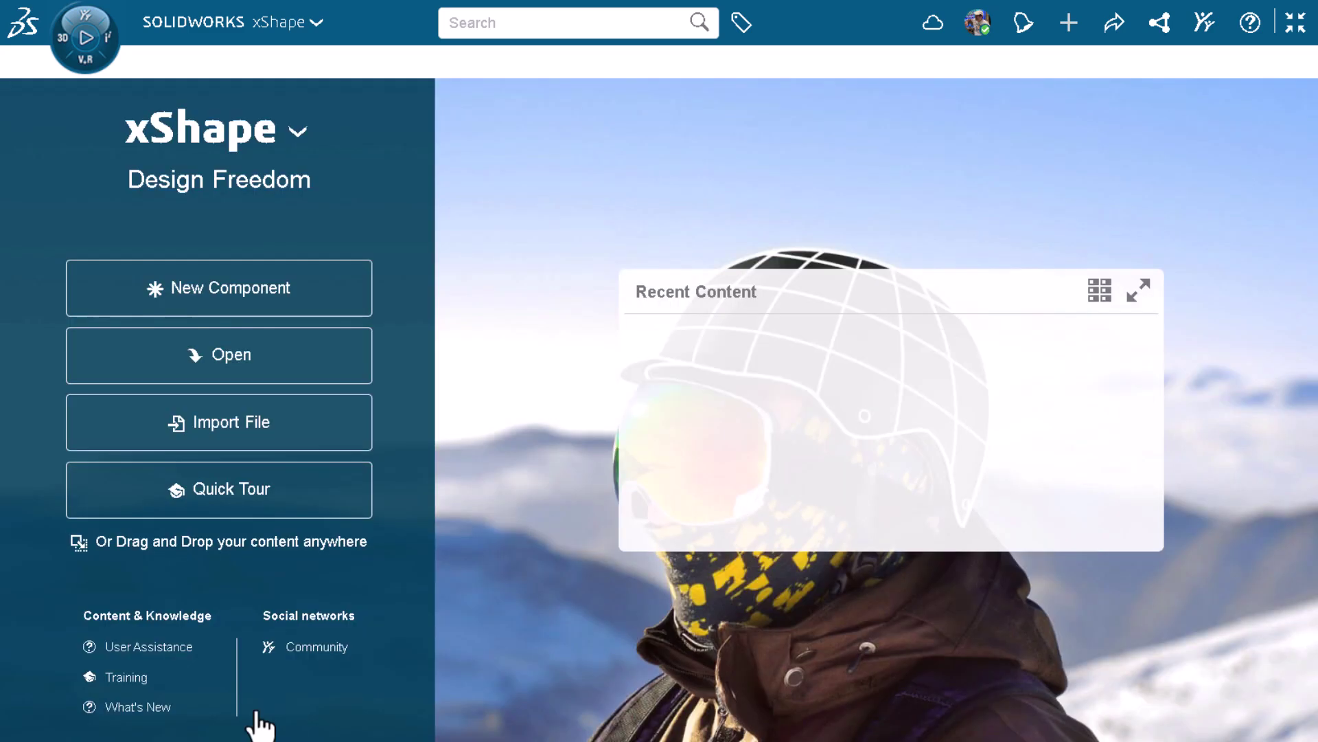